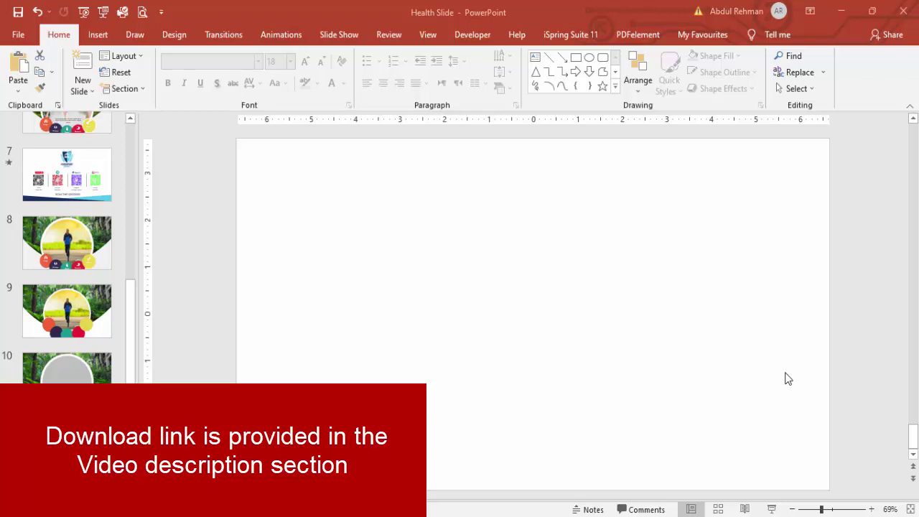
# Draw a rectangle covering the whole slide with no outline and white fill
pyautogui.click(97, 34)
pyautogui.click(215, 72)
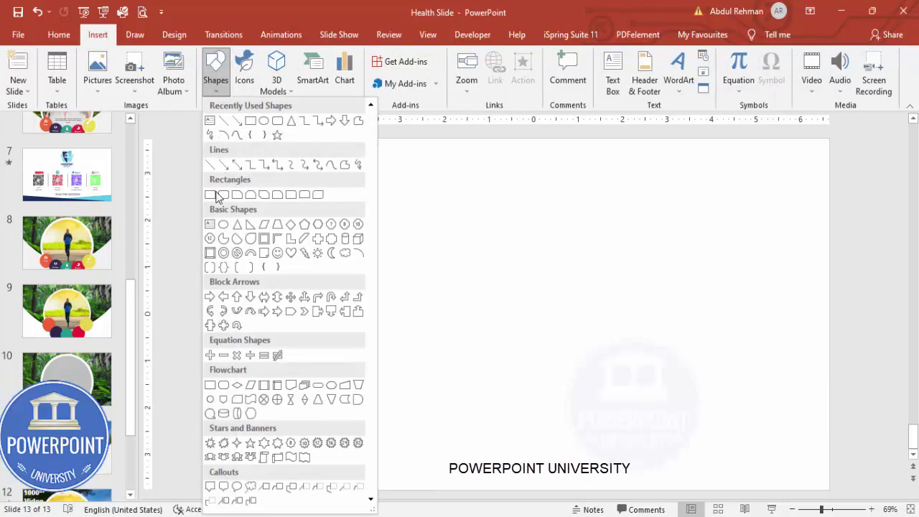
pyautogui.click(210, 194)
pyautogui.moveTo(237, 137); pyautogui.dragTo(829, 490)
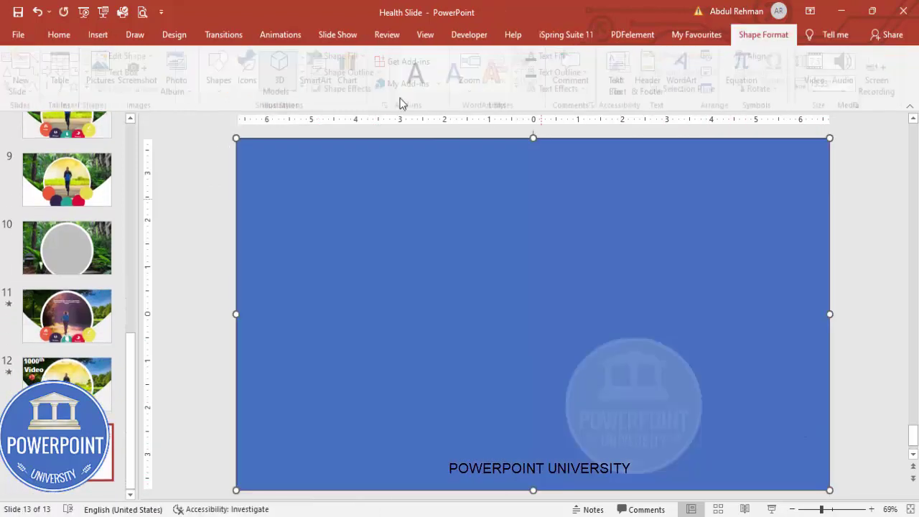
pyautogui.click(351, 72)
pyautogui.click(358, 226)
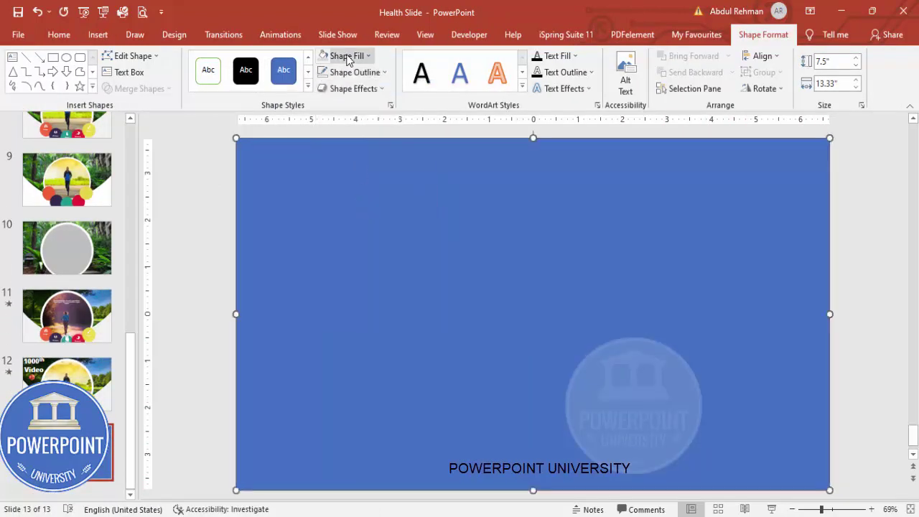
pyautogui.click(338, 56)
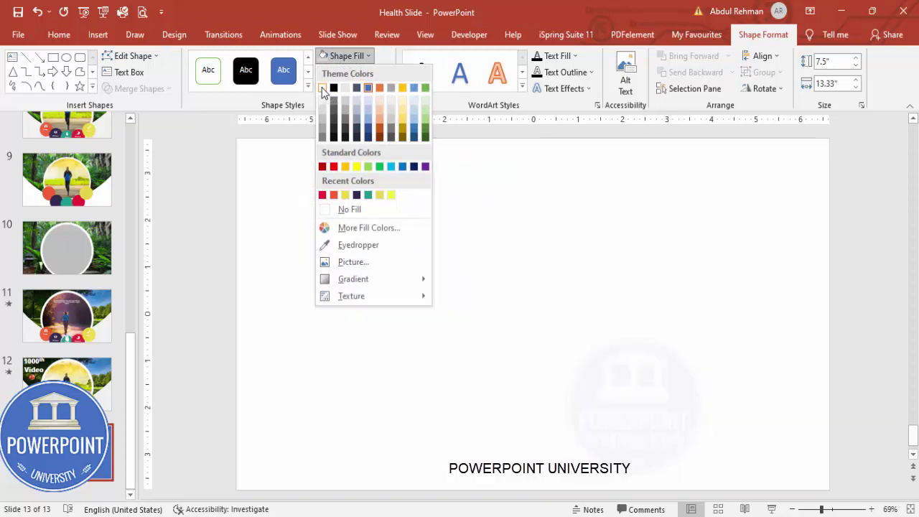
pyautogui.click(322, 88)
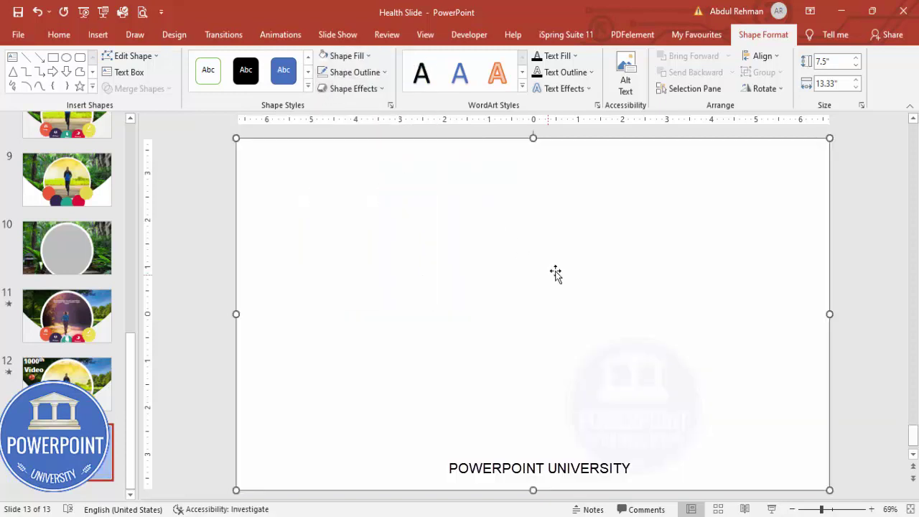
# Fill the rectangle with the green park landscape photo using Format Shape's picture fill
pyautogui.rightClick(558, 270)
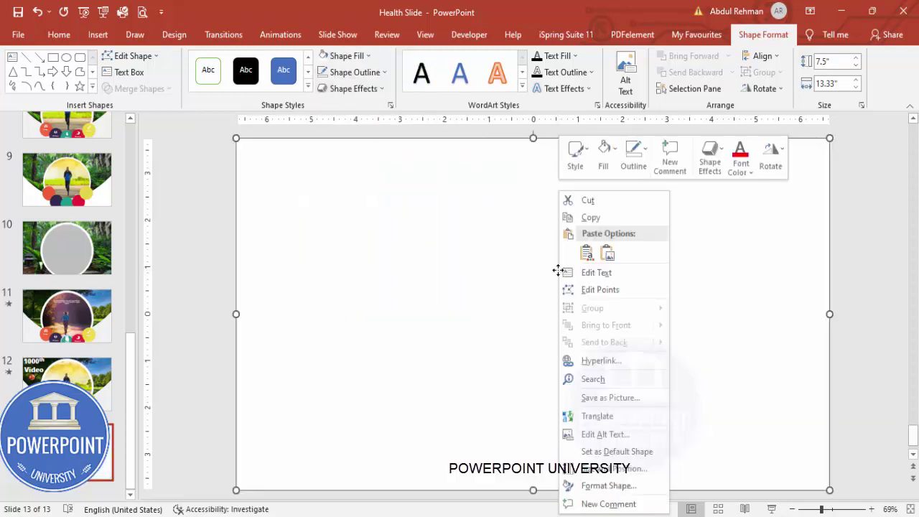
pyautogui.click(608, 485)
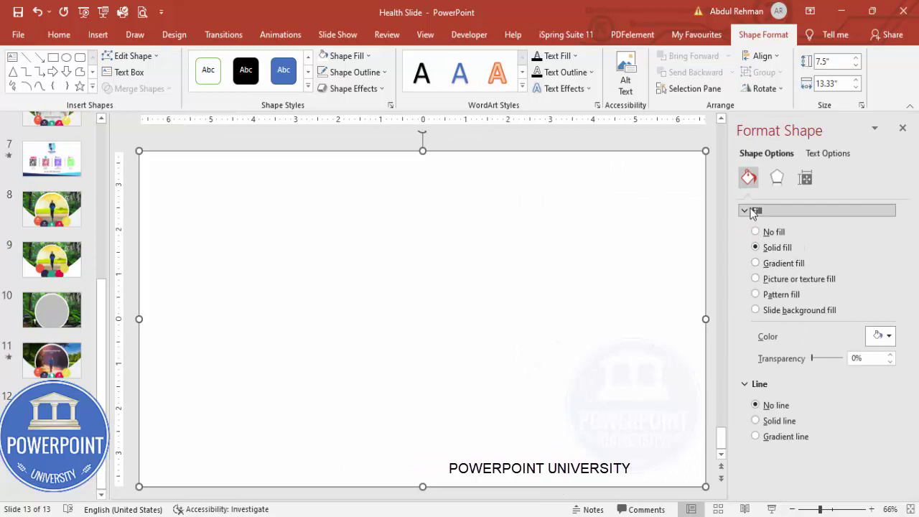
pyautogui.click(796, 282)
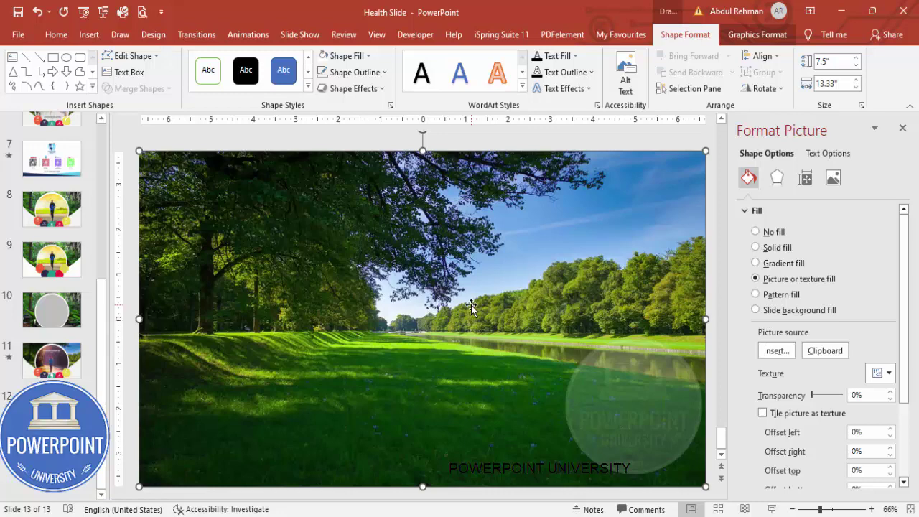
pyautogui.click(777, 352)
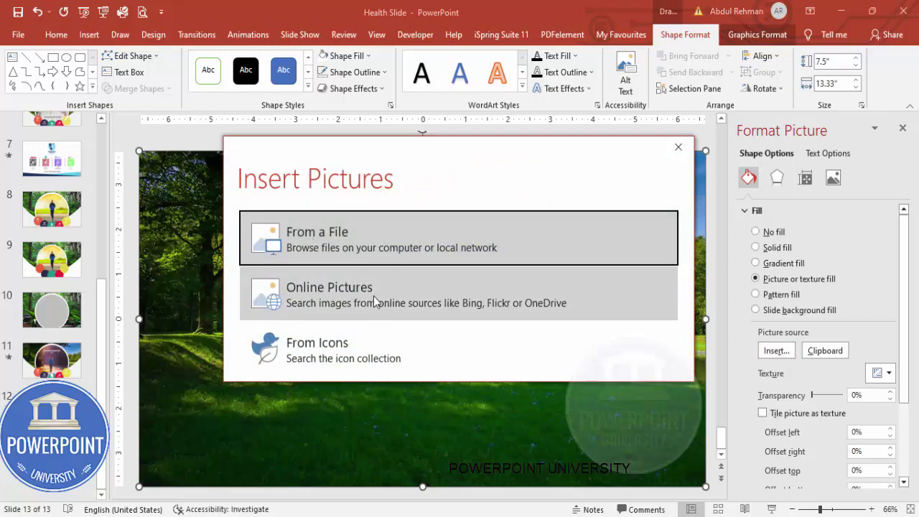
pyautogui.click(349, 297)
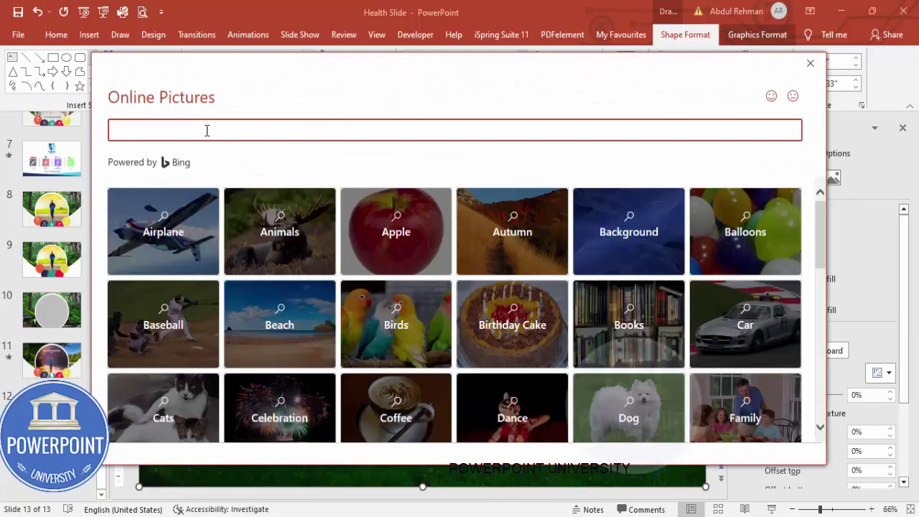
pyautogui.write('landscape')
pyautogui.press('Return')
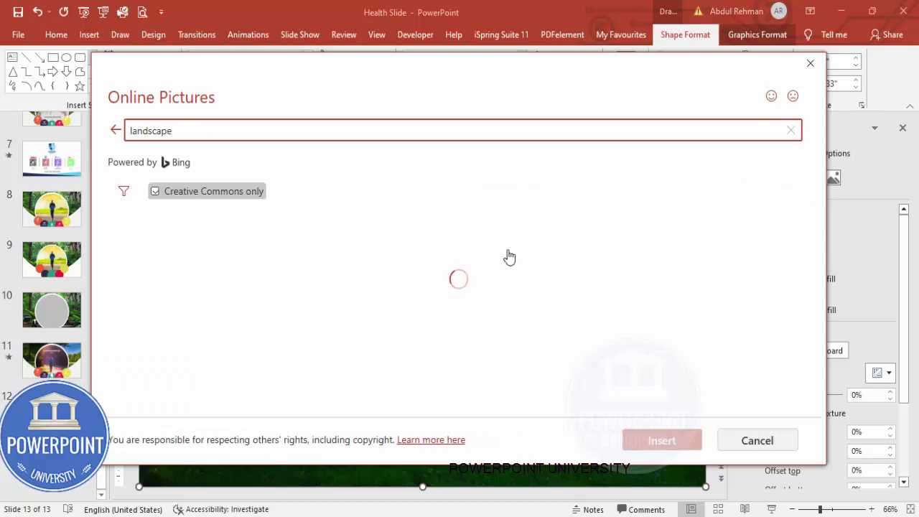
pyautogui.scroll(-2, 300, 324)
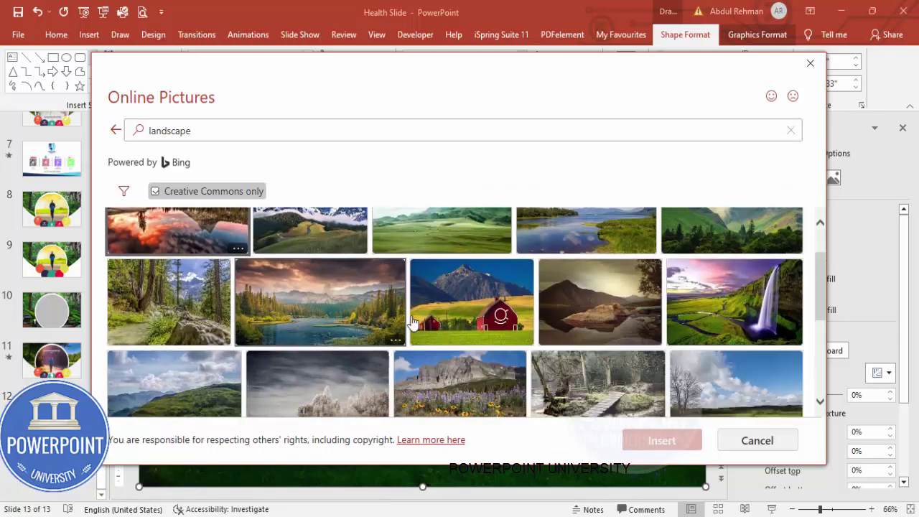
pyautogui.scroll(-2, 332, 356)
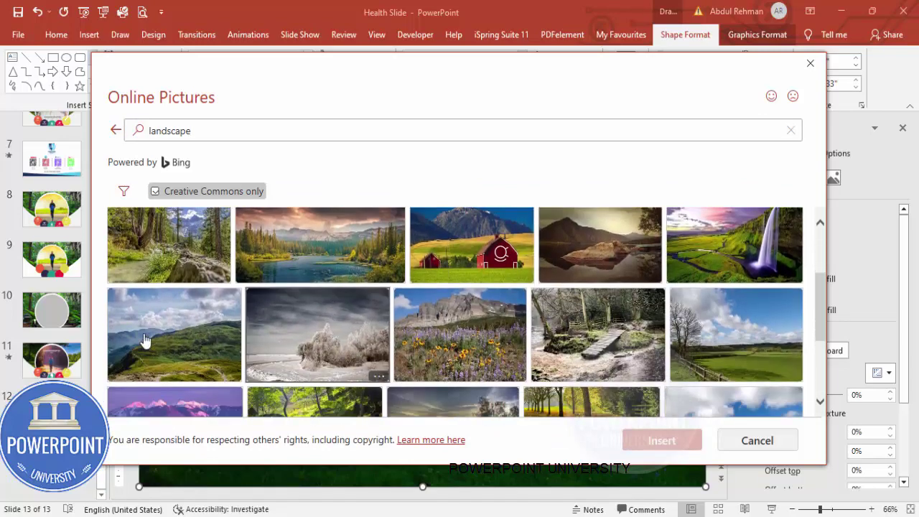
pyautogui.click(729, 451)
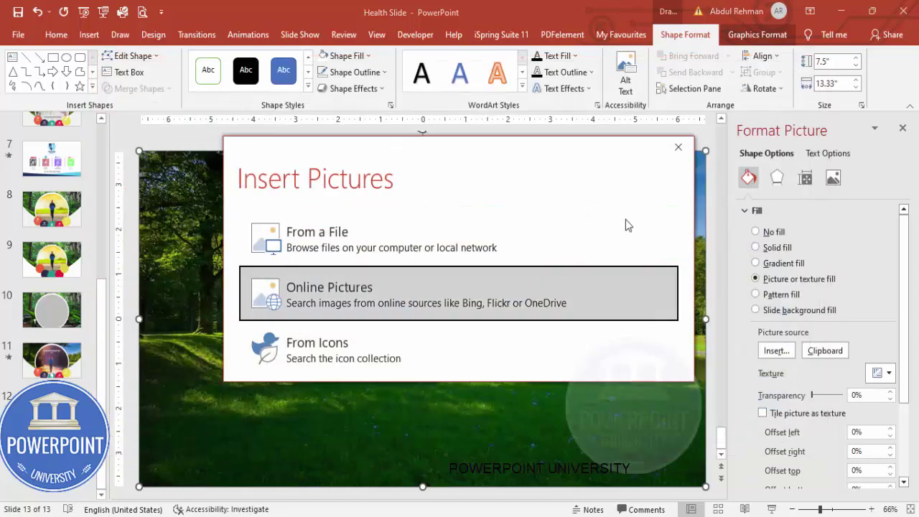
pyautogui.click(676, 145)
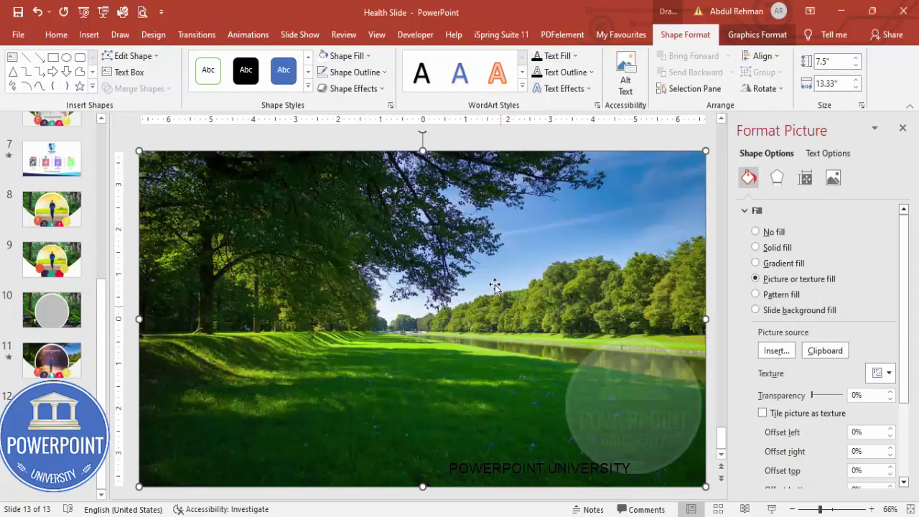
pyautogui.click(443, 143)
# Insert an oval on the slide with no outline and white fill
pyautogui.click(99, 35)
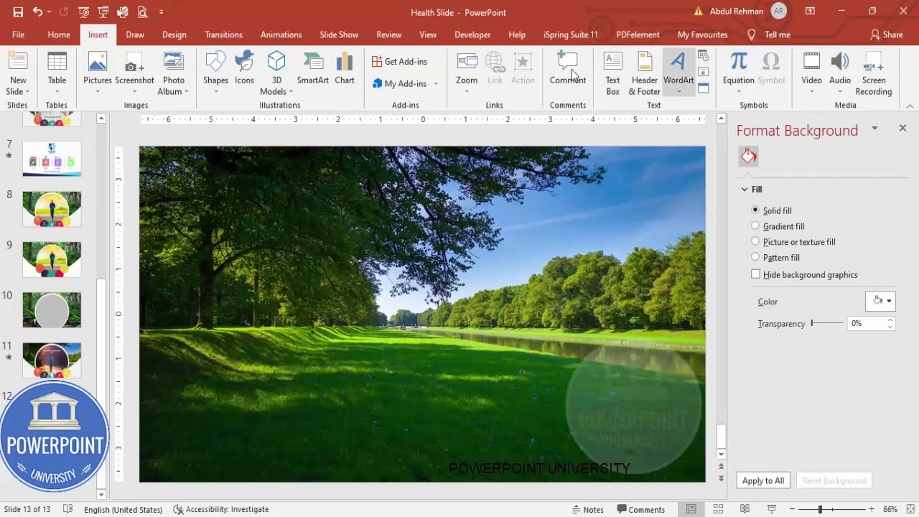
pyautogui.click(215, 81)
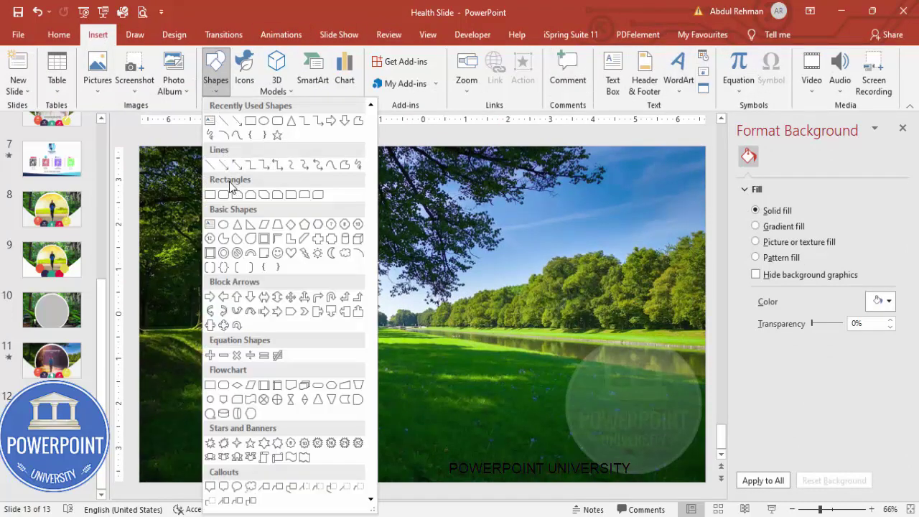
pyautogui.click(222, 225)
pyautogui.click(414, 228)
pyautogui.click(354, 72)
pyautogui.click(352, 225)
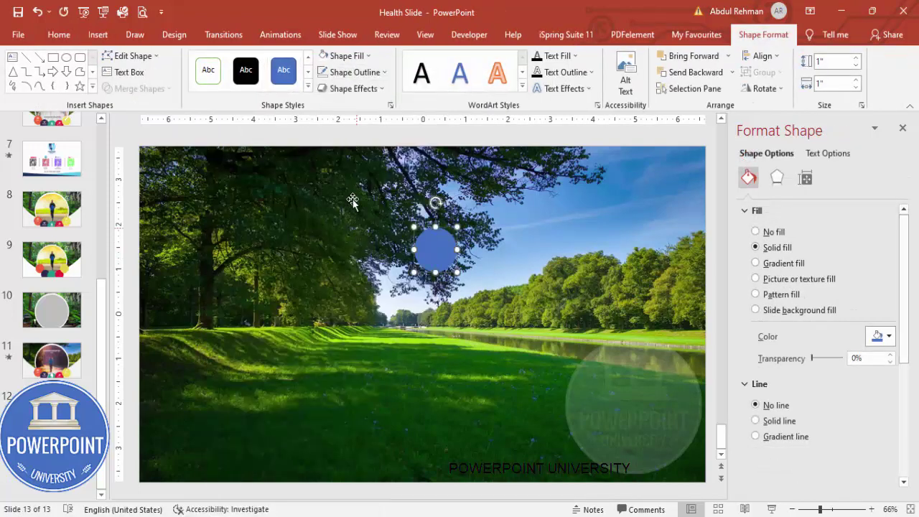
pyautogui.click(330, 61)
# Resize the white circle to 8" × 8" and centre it over the photo
pyautogui.click(824, 61)
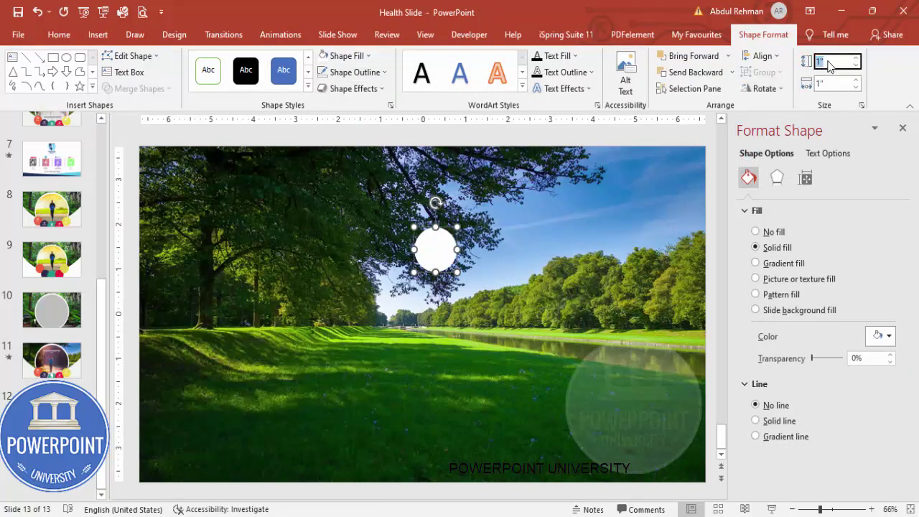
pyautogui.write('8')
pyautogui.press('Tab')
pyautogui.write('8')
pyautogui.hotkey('shift', 'Tab')
pyautogui.moveTo(676, 260); pyautogui.dragTo(465, 218)
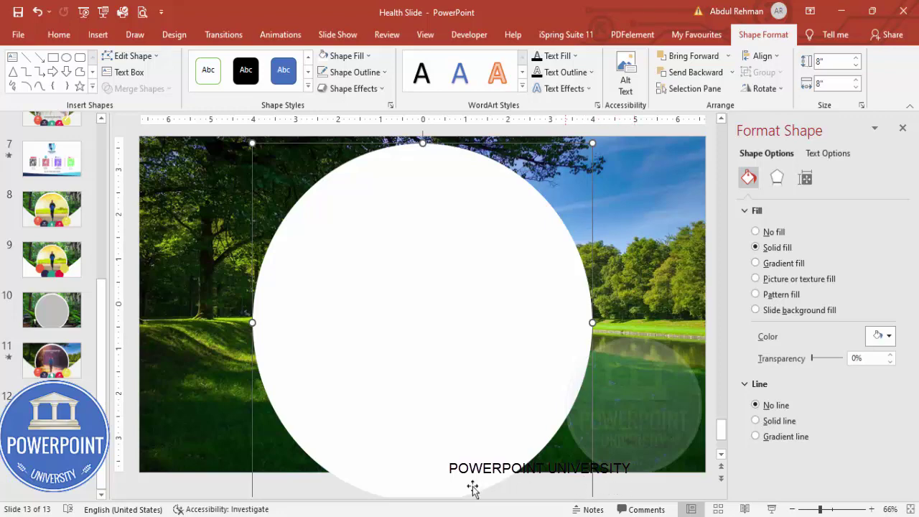
pyautogui.click(653, 493)
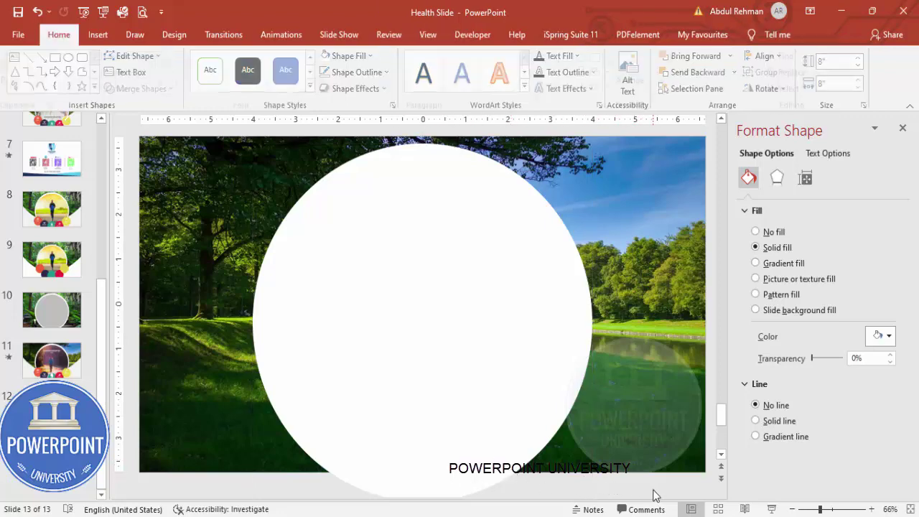
# Make the inner circle light grey at 7.5" × 7.5", centred to leave a white ring
pyautogui.click(519, 260)
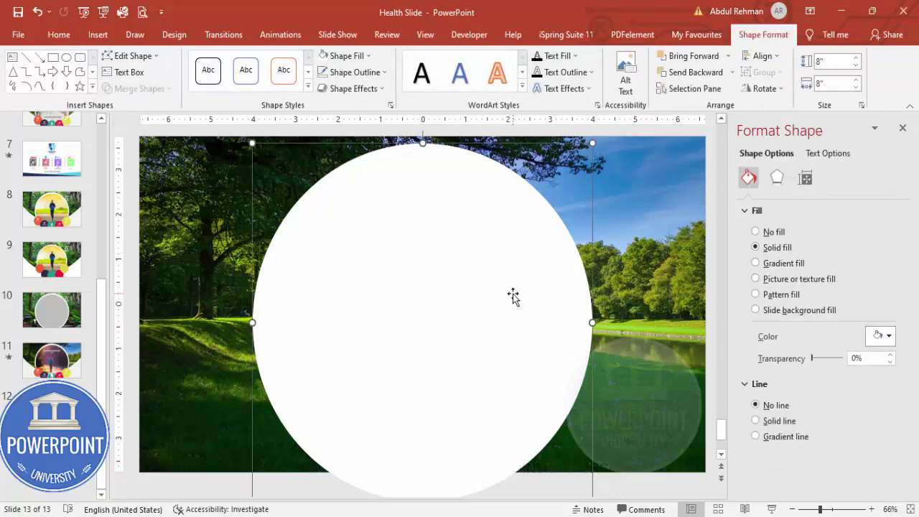
pyautogui.scroll(-1, 507, 308)
pyautogui.moveTo(507, 308); pyautogui.dragTo(514, 315)
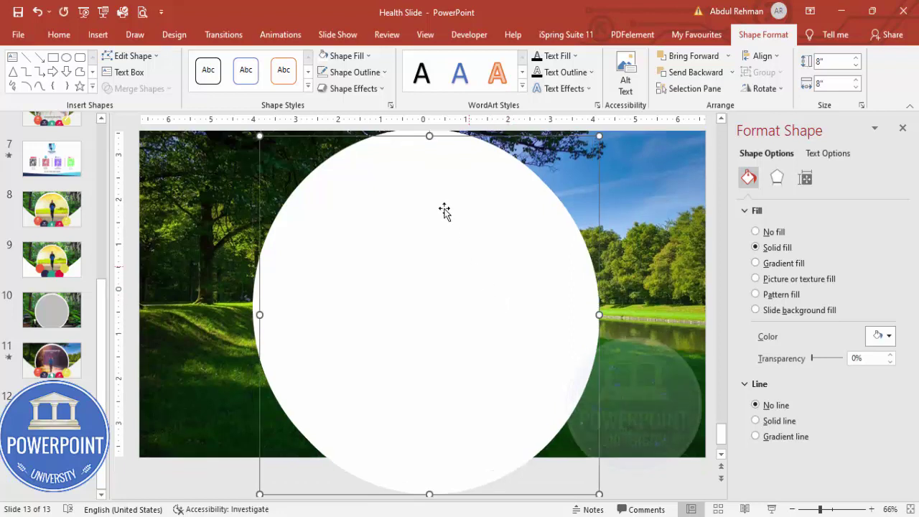
pyautogui.click(337, 55)
pyautogui.click(322, 112)
pyautogui.click(830, 63)
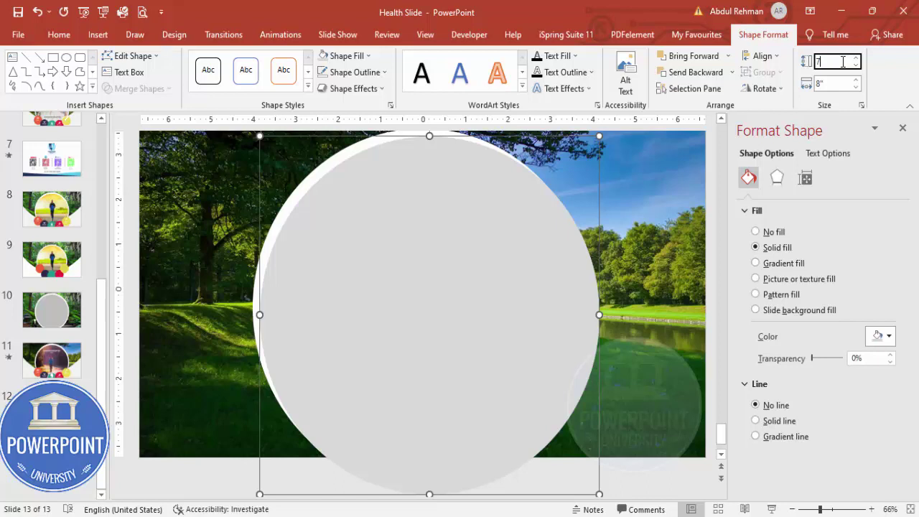
pyautogui.press('Tab')
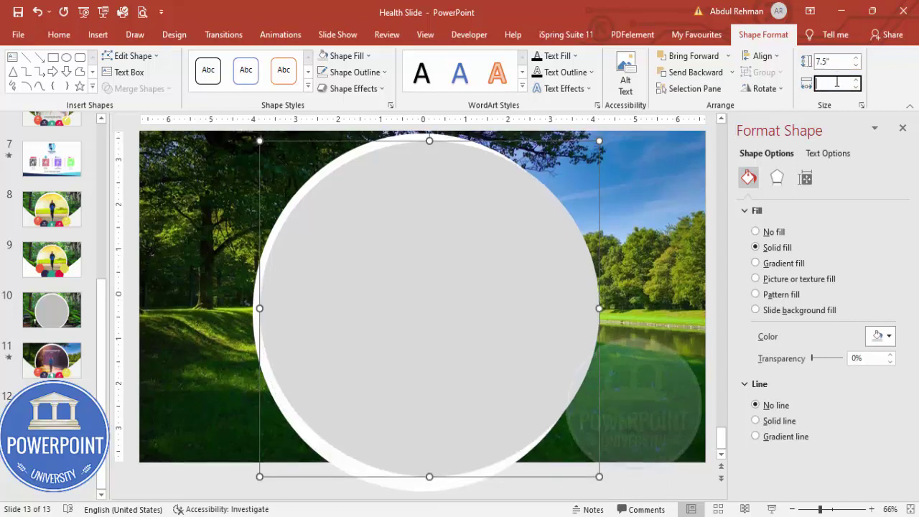
pyautogui.write('7.5')
pyautogui.press('Return')
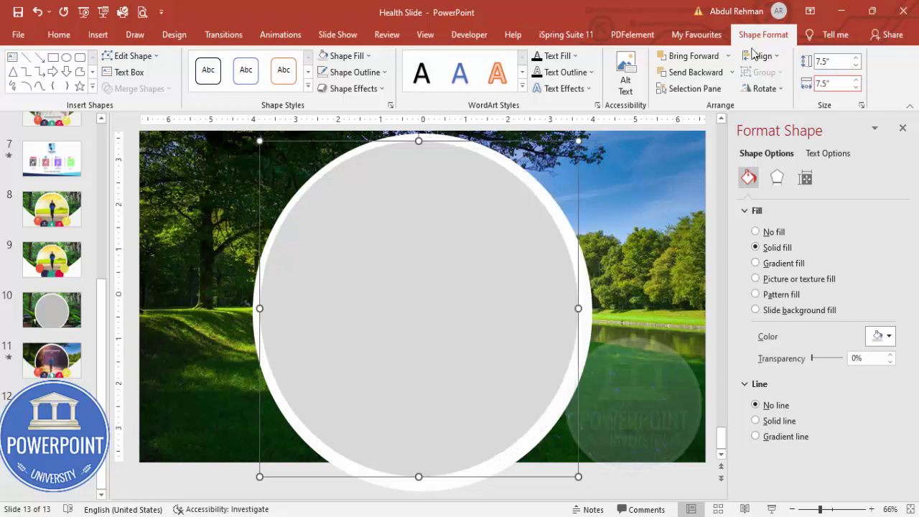
pyautogui.moveTo(424, 258)
pyautogui.mouseDown()
pyautogui.moveTo(433, 256)
pyautogui.moveTo(427, 261)
pyautogui.mouseUp()
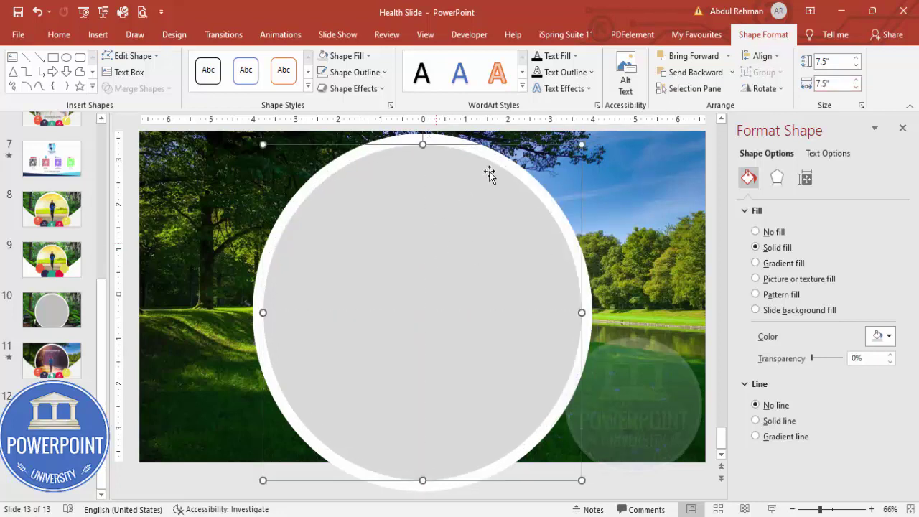
pyautogui.click(567, 448)
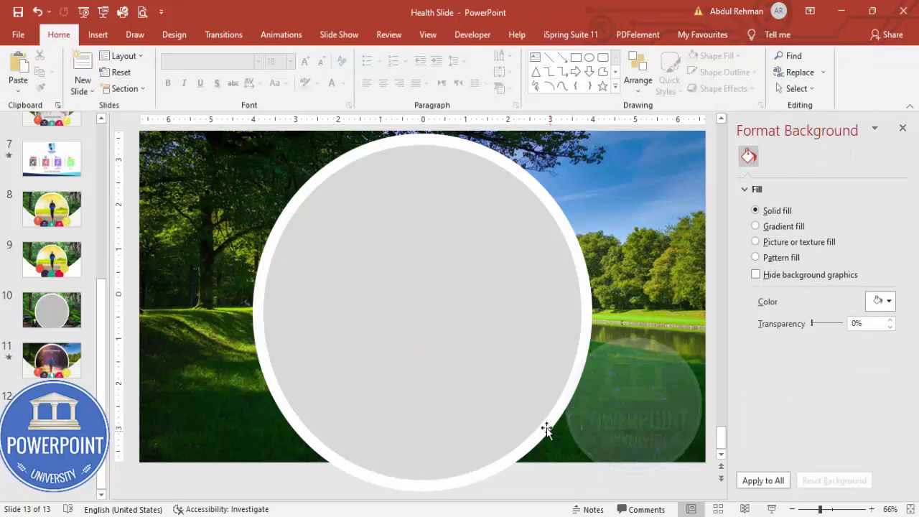
pyautogui.click(97, 34)
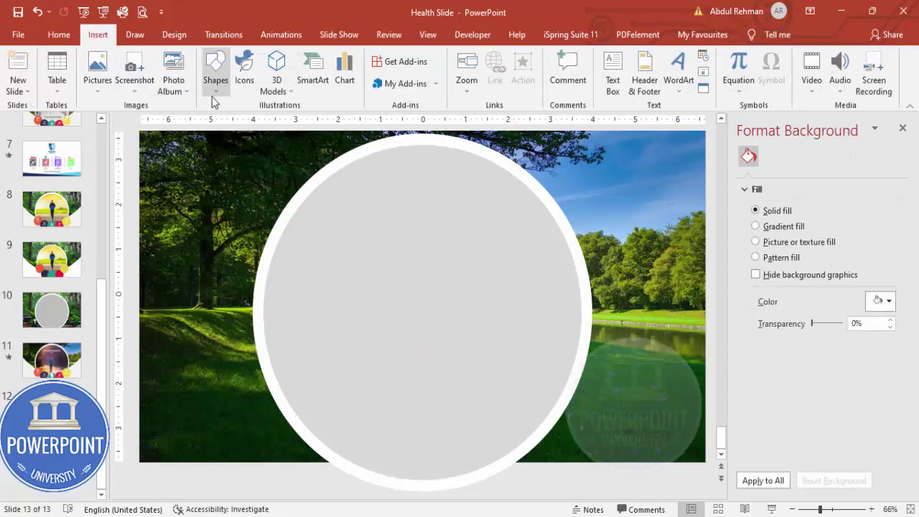
# Draw a borderless white rectangle over the lower half of the slide
pyautogui.click(215, 72)
pyautogui.click(210, 194)
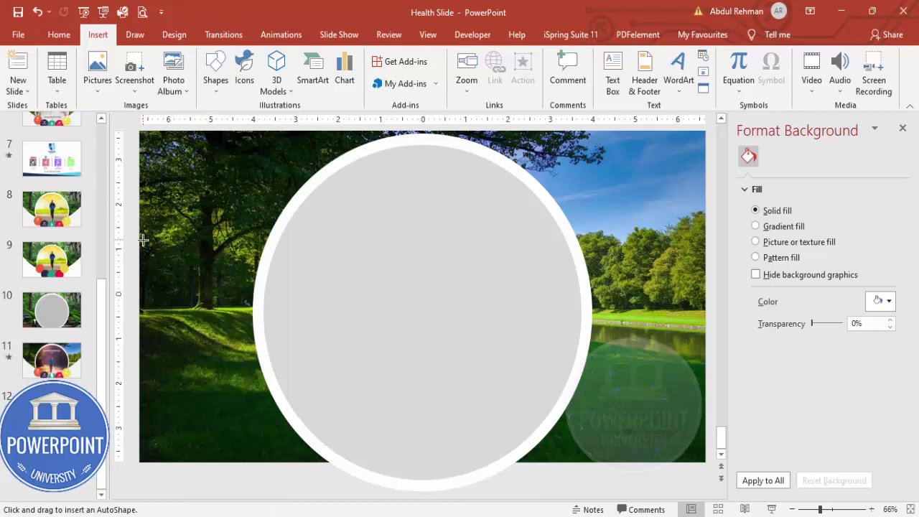
pyautogui.moveTo(140, 247); pyautogui.dragTo(704, 462)
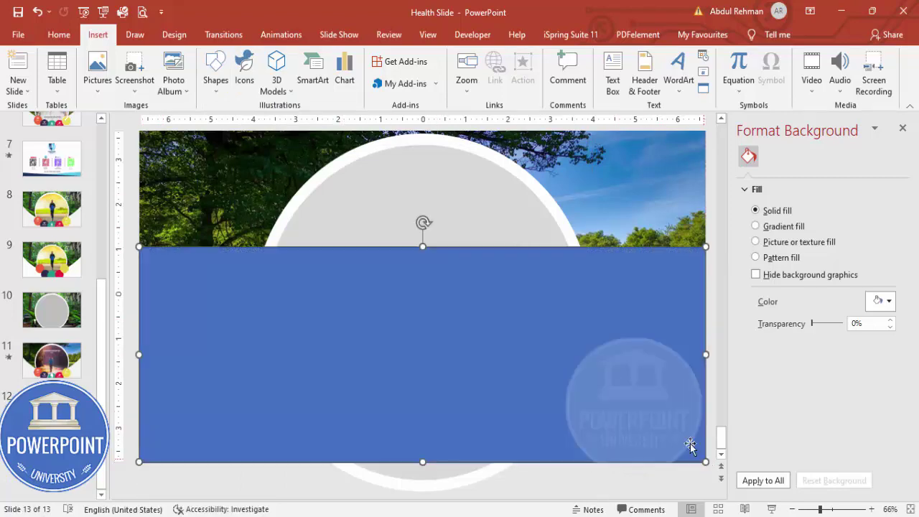
pyautogui.click(351, 72)
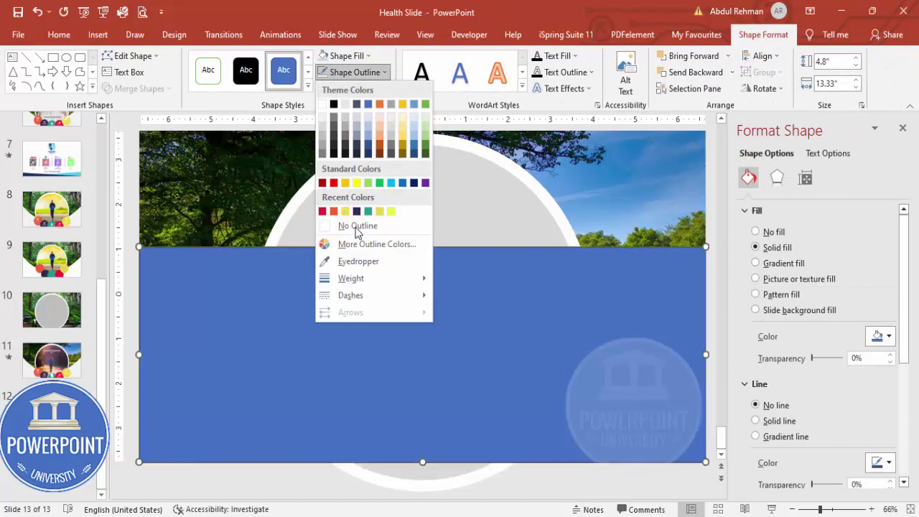
pyautogui.click(355, 227)
pyautogui.click(356, 56)
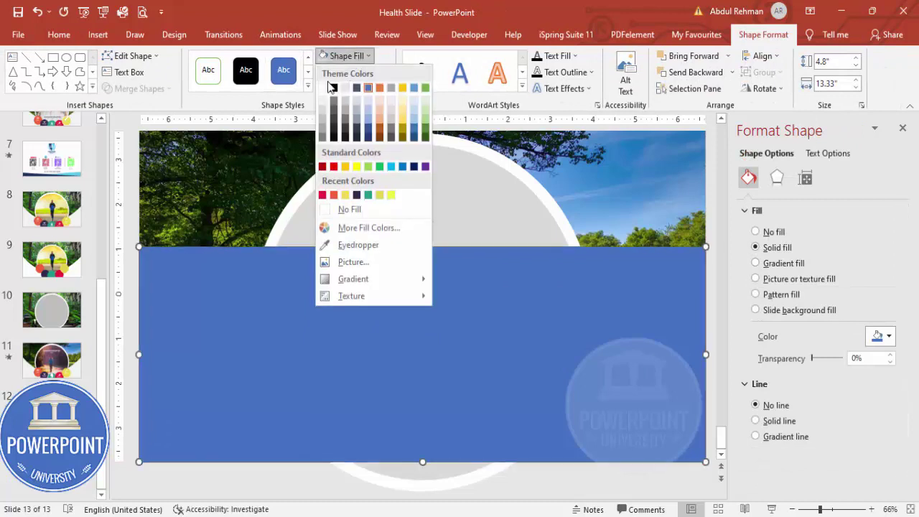
pyautogui.click(327, 90)
# Curve the rectangle's top into a valley with Edit Points and send it behind the grey circle
pyautogui.rightClick(533, 273)
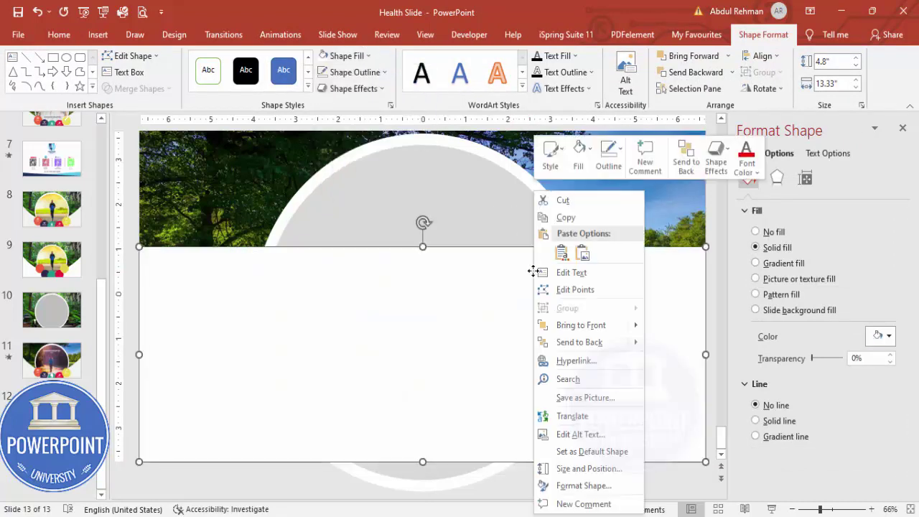
pyautogui.click(581, 291)
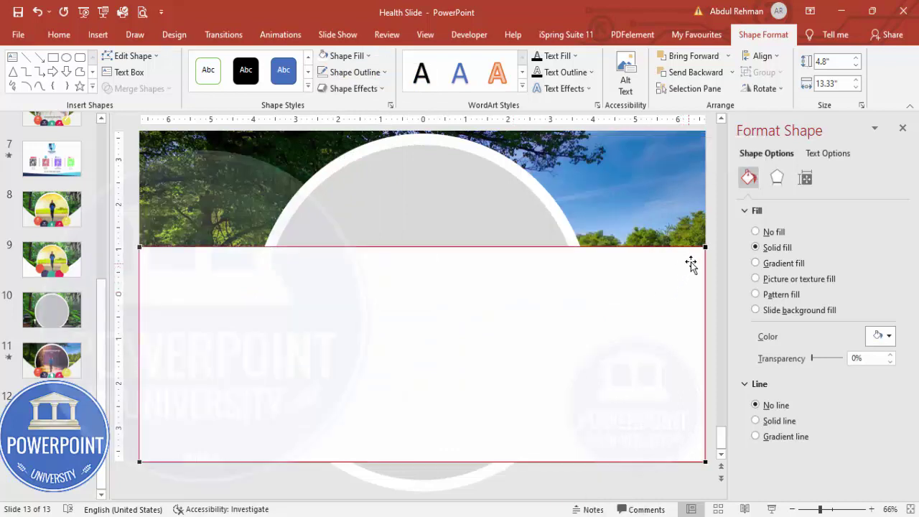
pyautogui.click(707, 246)
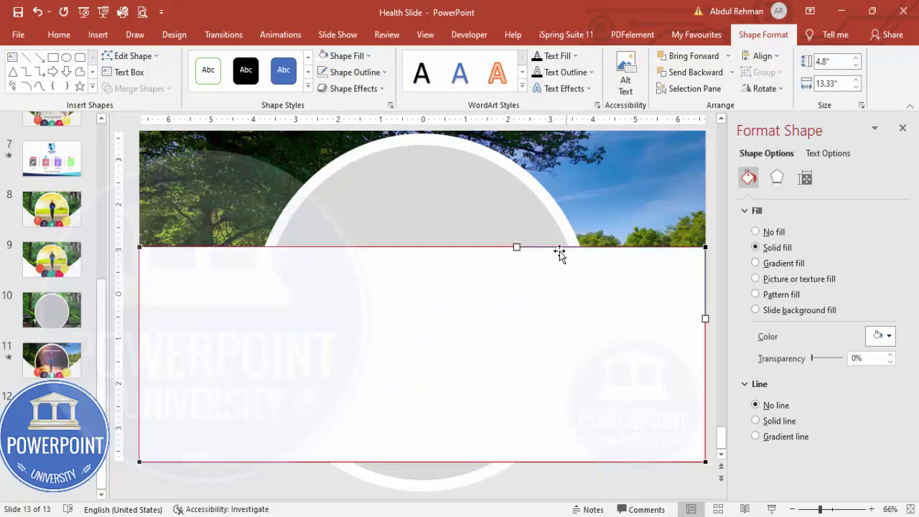
pyautogui.moveTo(516, 246); pyautogui.dragTo(514, 460)
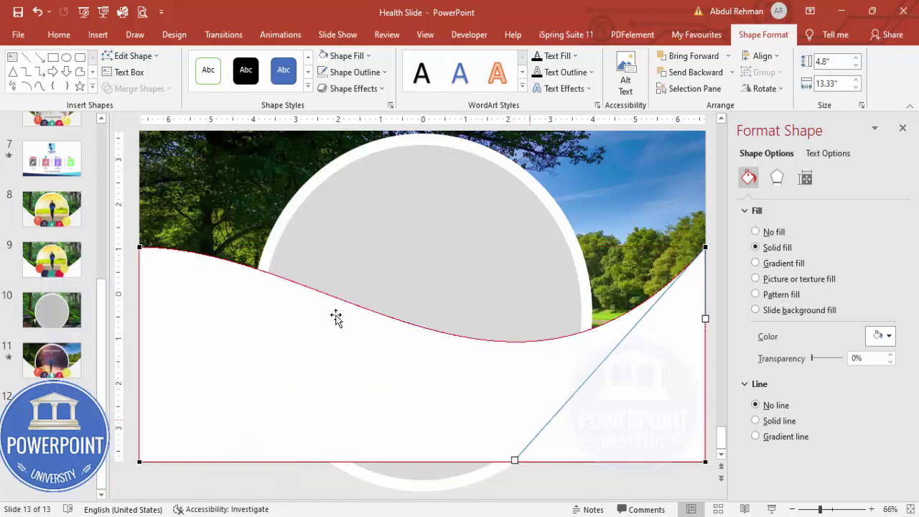
pyautogui.click(139, 246)
pyautogui.moveTo(328, 248); pyautogui.dragTo(316, 459)
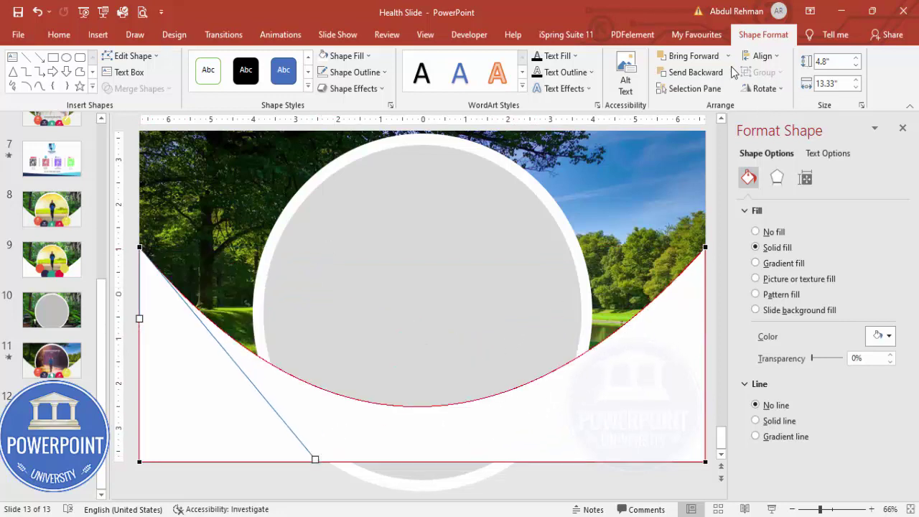
pyautogui.click(707, 73)
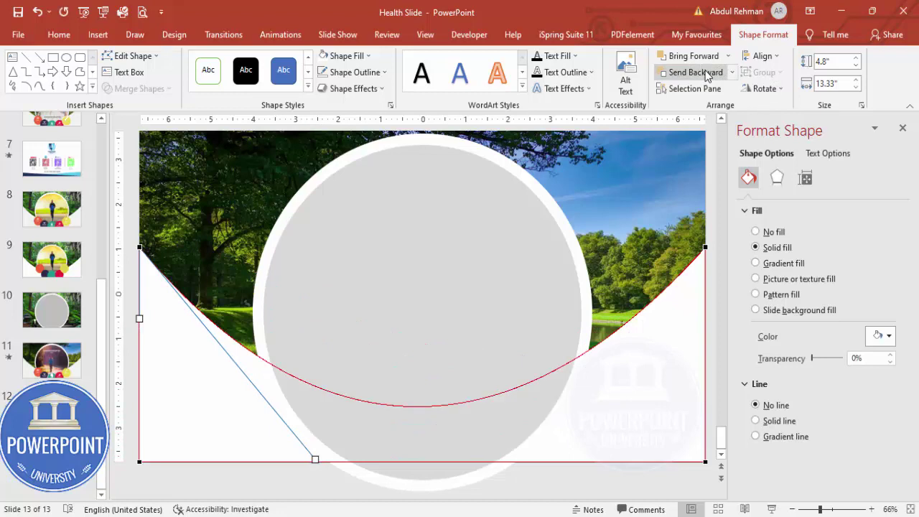
pyautogui.click(601, 276)
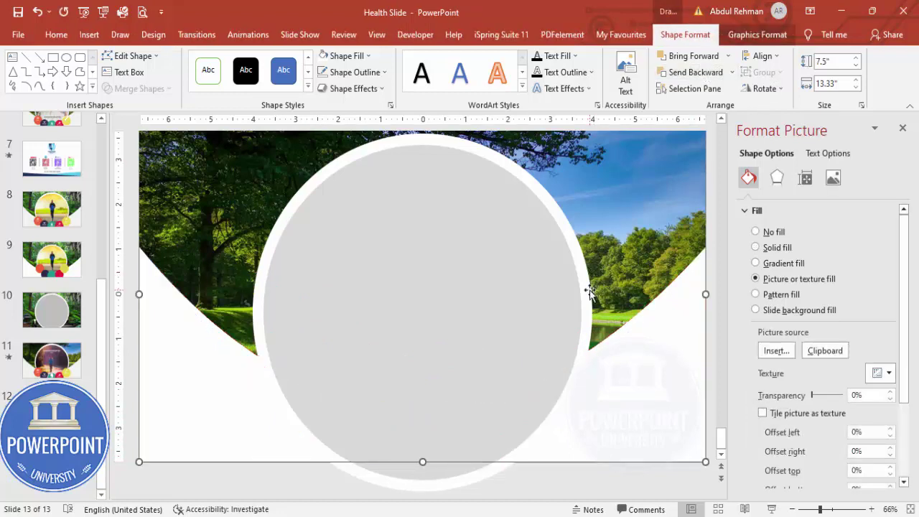
pyautogui.click(588, 291)
pyautogui.click(621, 478)
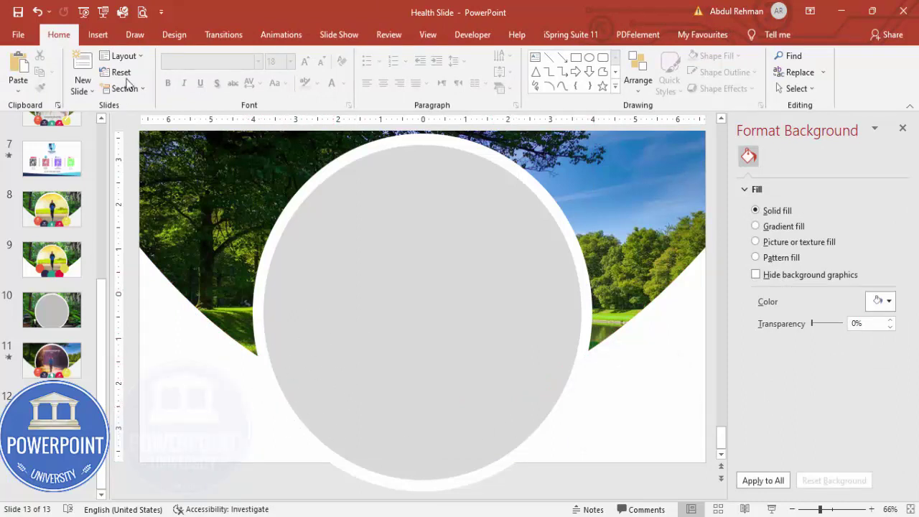
# Add a borderless small circle near the grey circle's bottom edge
pyautogui.click(99, 37)
pyautogui.click(215, 72)
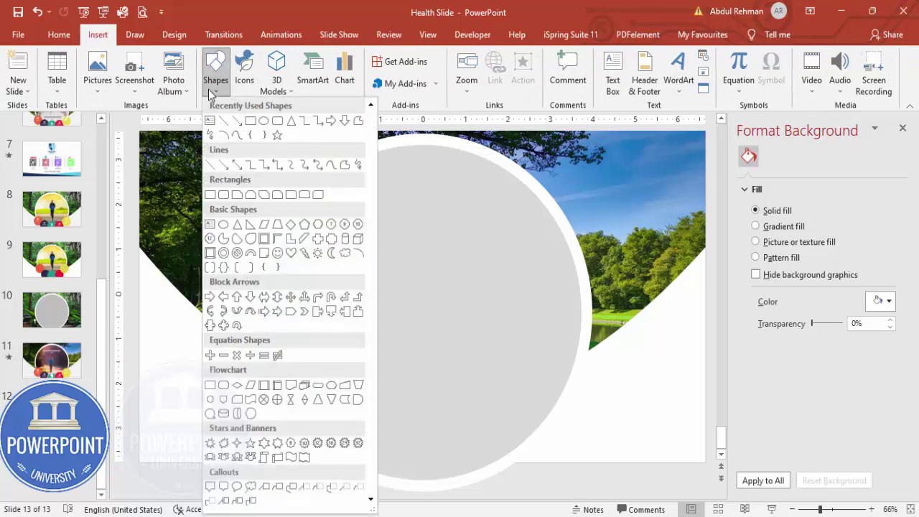
pyautogui.click(221, 228)
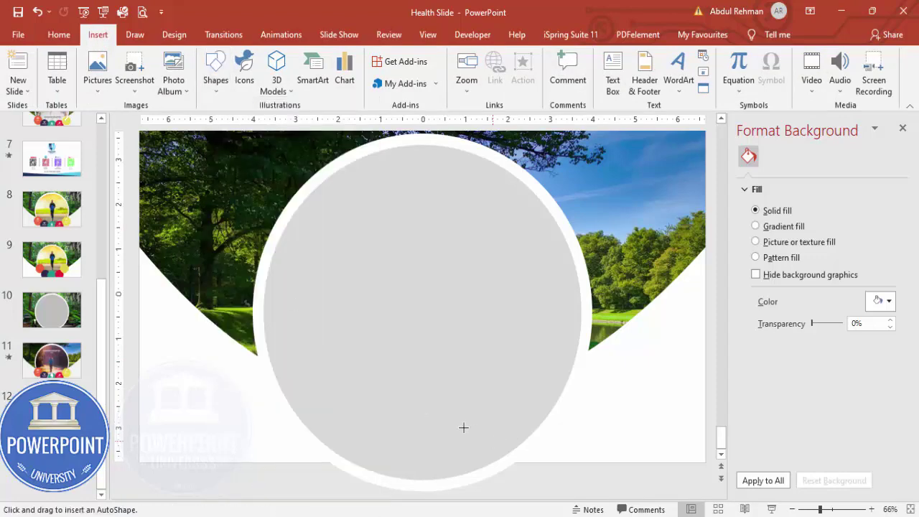
pyautogui.click(408, 391)
pyautogui.click(372, 72)
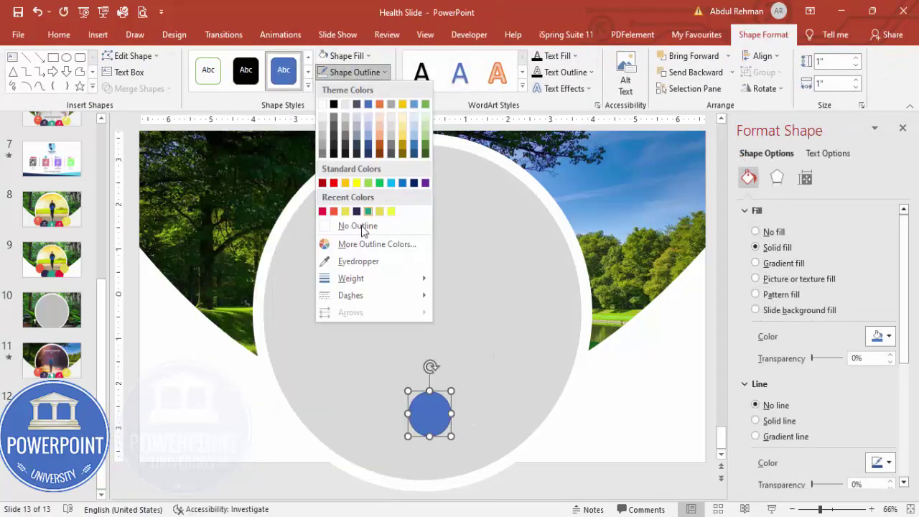
pyautogui.click(356, 225)
# Size the small circle to 2" × 2", set transparency 5, and centre it under the grey circle
pyautogui.click(837, 63)
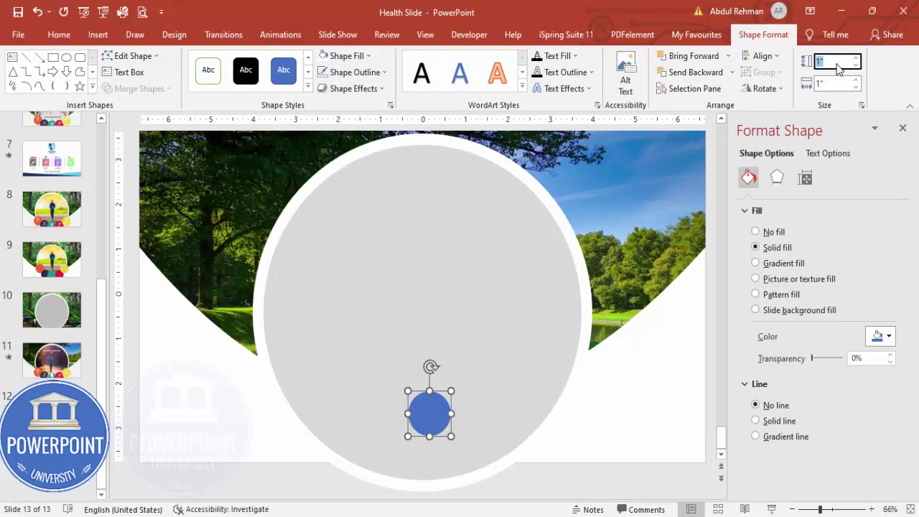
pyautogui.write('2')
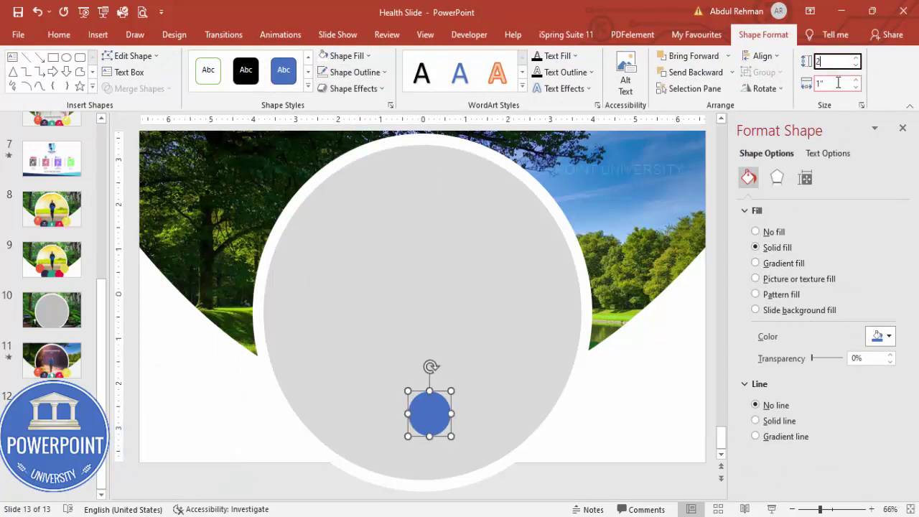
pyautogui.press('Tab')
pyautogui.write('2')
pyautogui.click(834, 60)
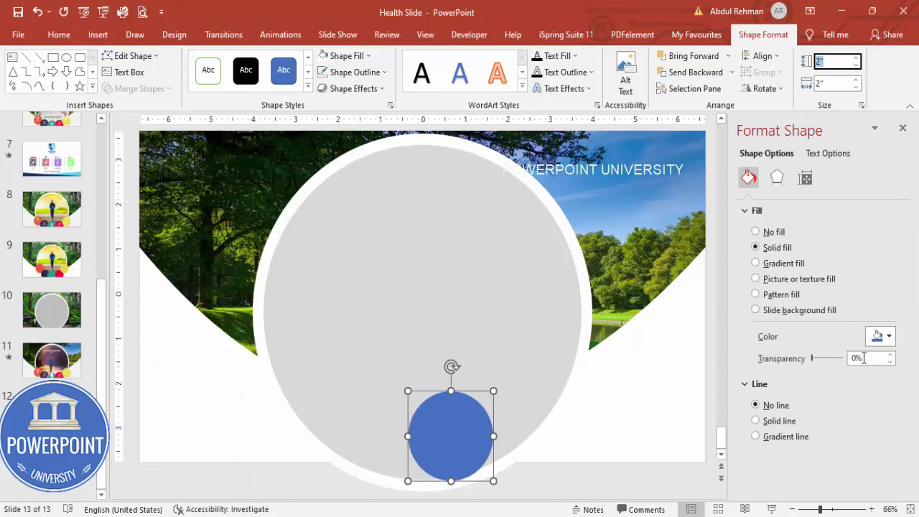
pyautogui.doubleClick(854, 357)
pyautogui.write('5')
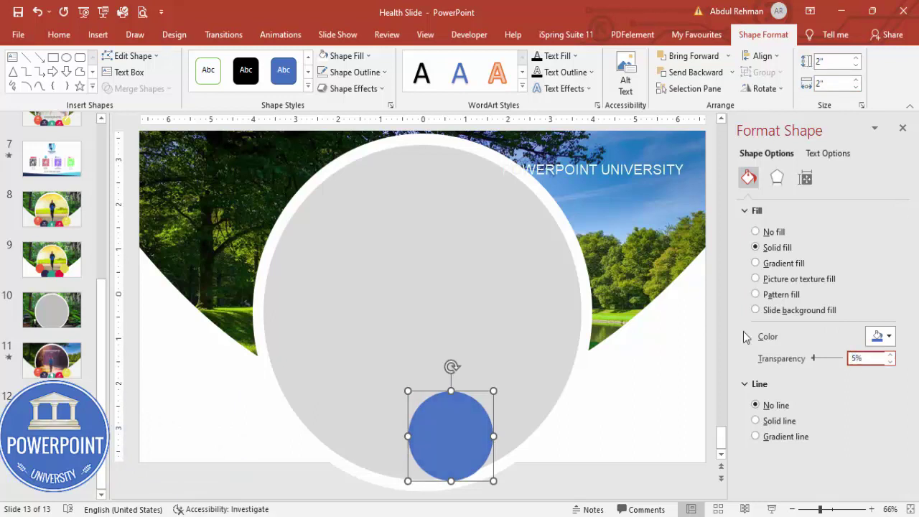
pyautogui.moveTo(436, 439); pyautogui.dragTo(485, 421)
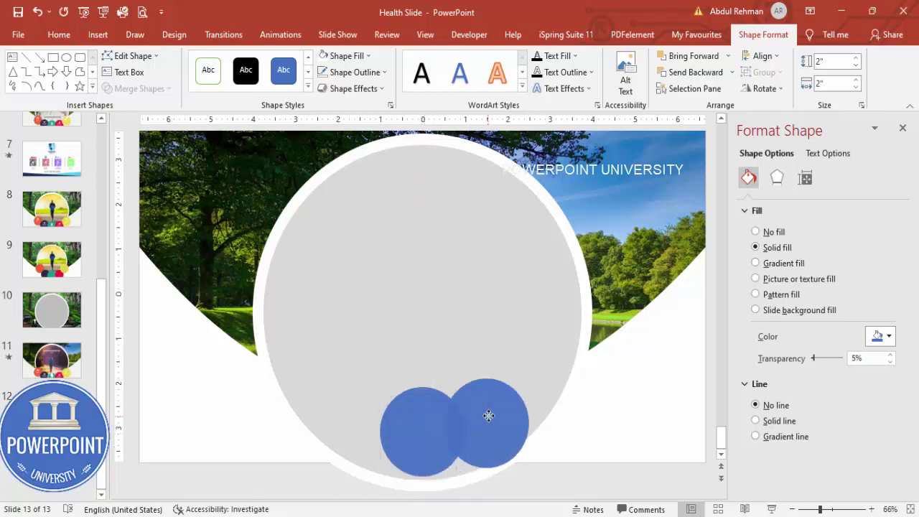
# Colour the circle copies navy, teal, crimson and yellow and arrange them along the arc
pyautogui.click(343, 57)
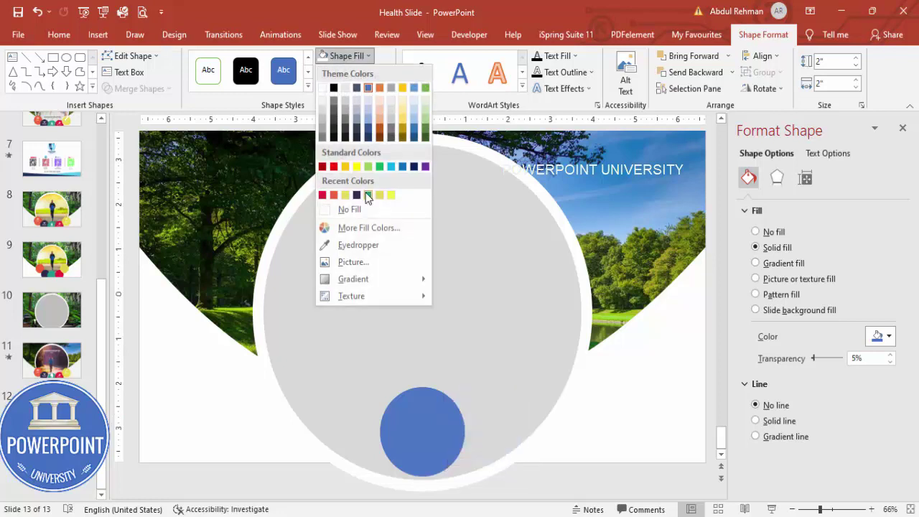
pyautogui.click(356, 191)
pyautogui.moveTo(460, 409); pyautogui.dragTo(296, 334)
pyautogui.click(347, 55)
pyautogui.click(368, 195)
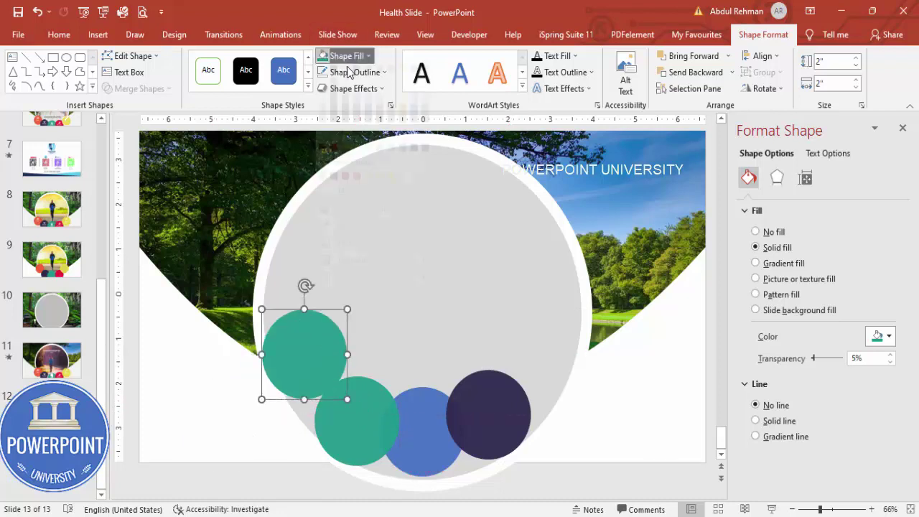
pyautogui.click(336, 191)
pyautogui.moveTo(328, 370); pyautogui.dragTo(540, 371)
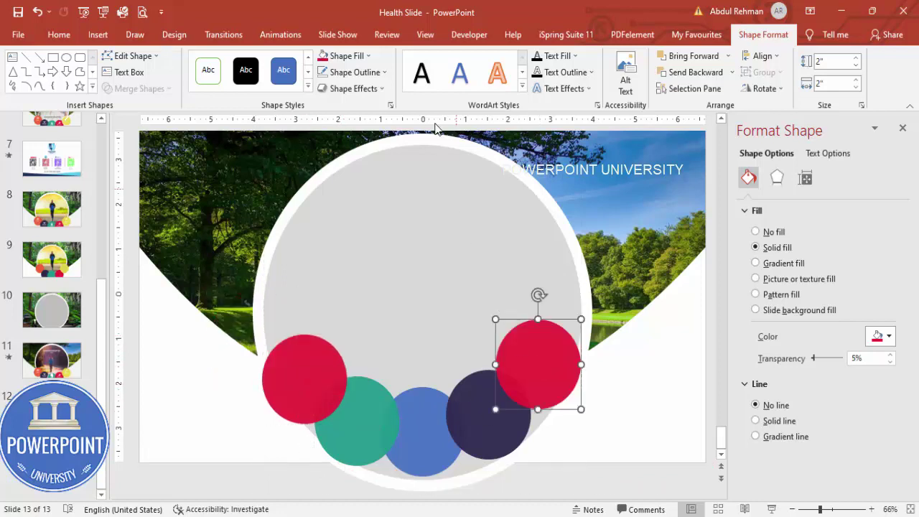
pyautogui.click(366, 57)
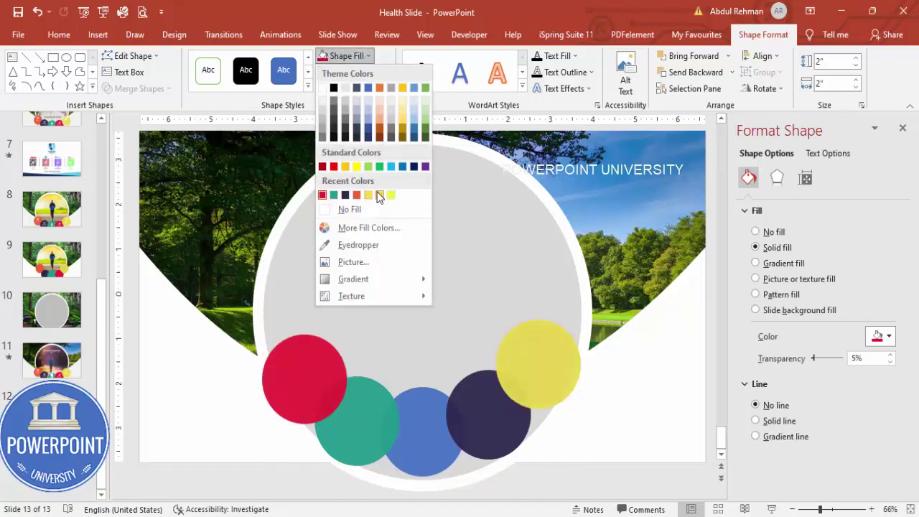
pyautogui.click(378, 195)
pyautogui.moveTo(524, 349); pyautogui.dragTo(540, 366)
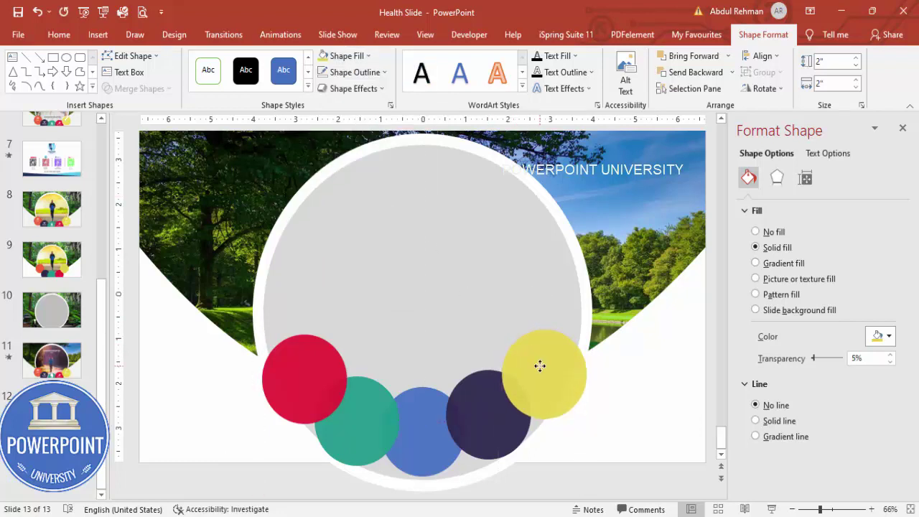
pyautogui.click(565, 485)
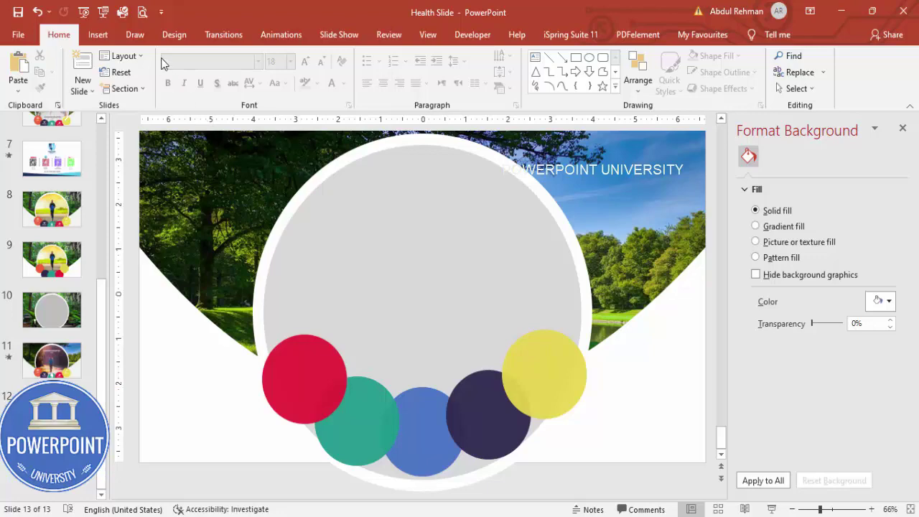
# Insert heart, lungs, kidneys and stomach body-part icons from the Icons library
pyautogui.click(97, 34)
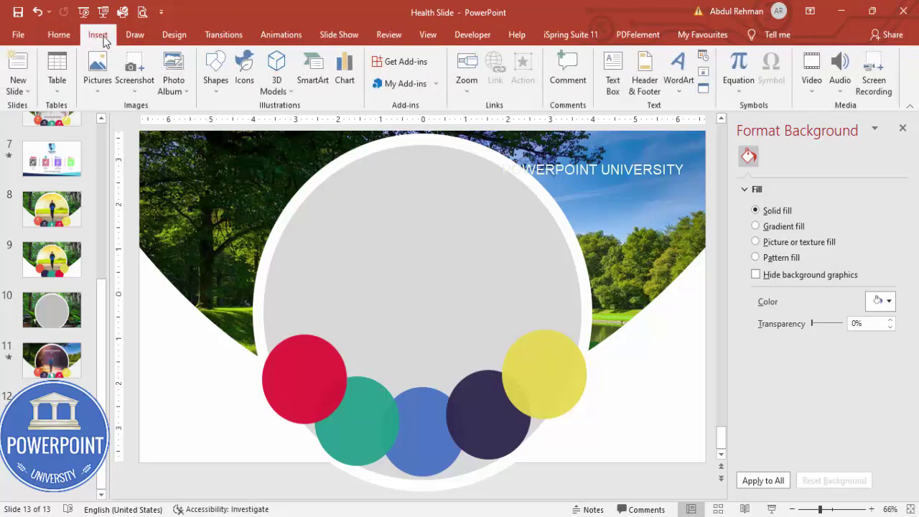
pyautogui.click(244, 86)
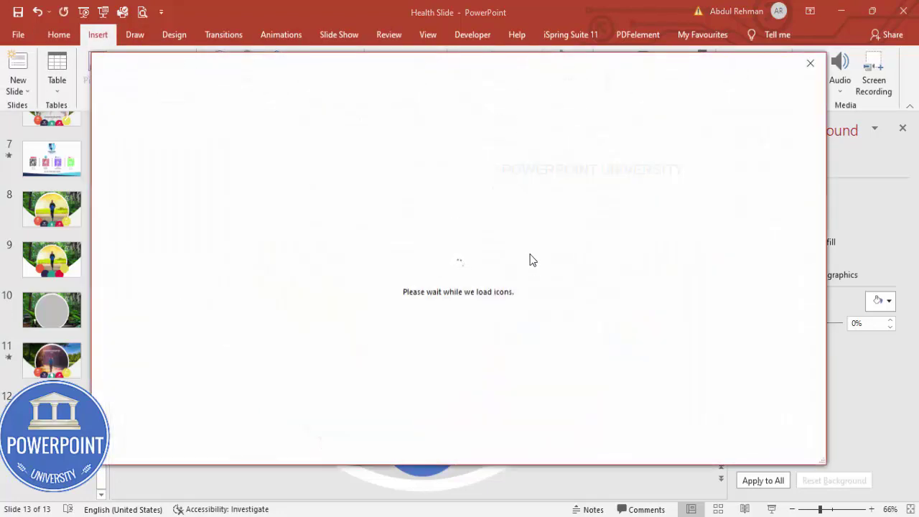
pyautogui.scroll(-15, 534, 260)
pyautogui.scroll(-14, 535, 265)
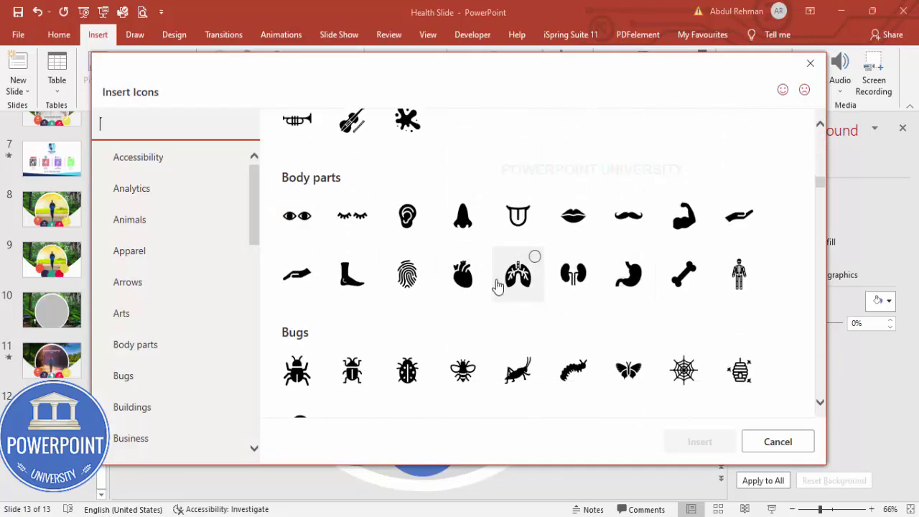
pyautogui.click(465, 288)
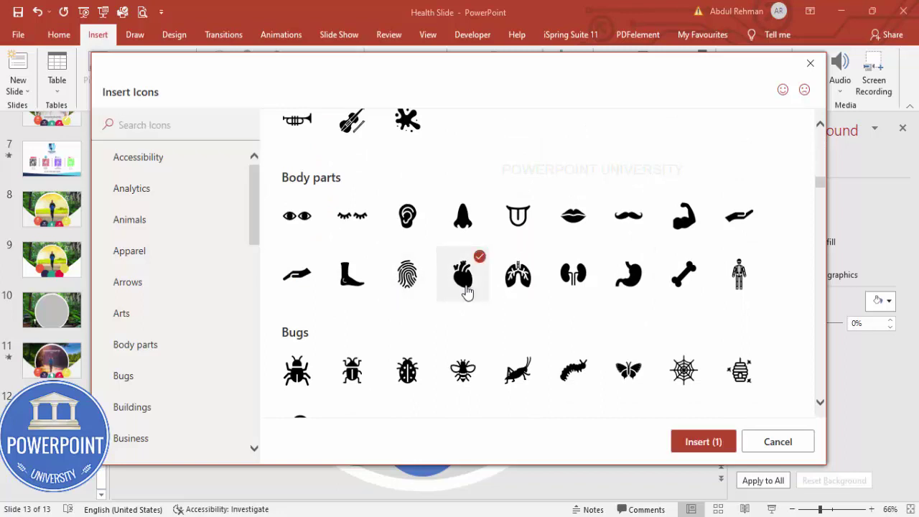
pyautogui.click(514, 280)
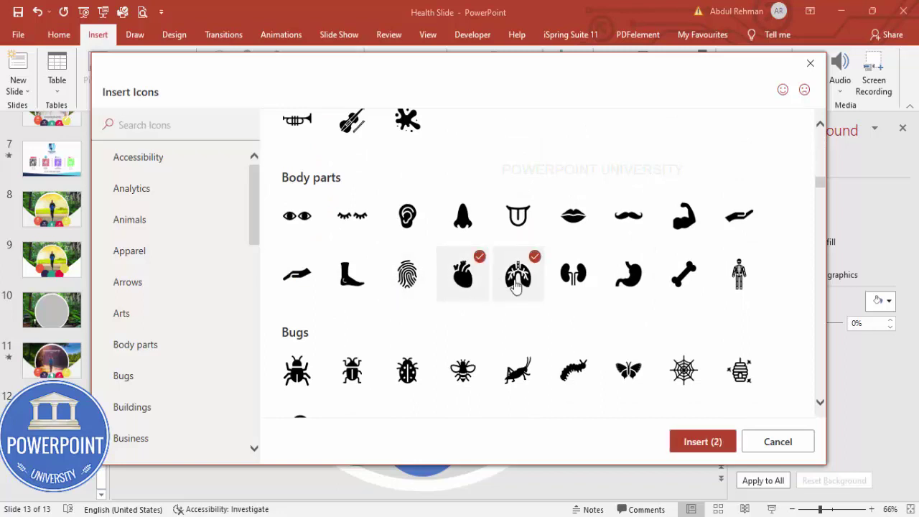
pyautogui.click(575, 284)
pyautogui.click(632, 288)
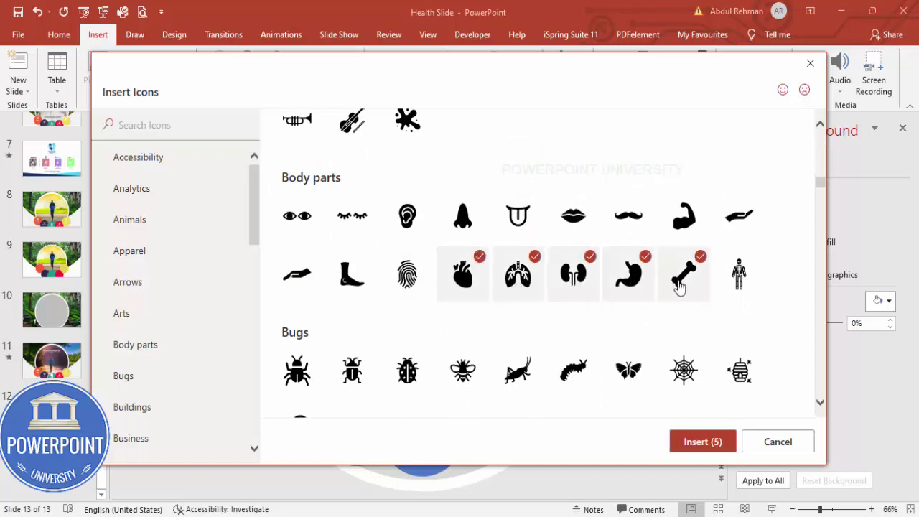
pyautogui.click(707, 437)
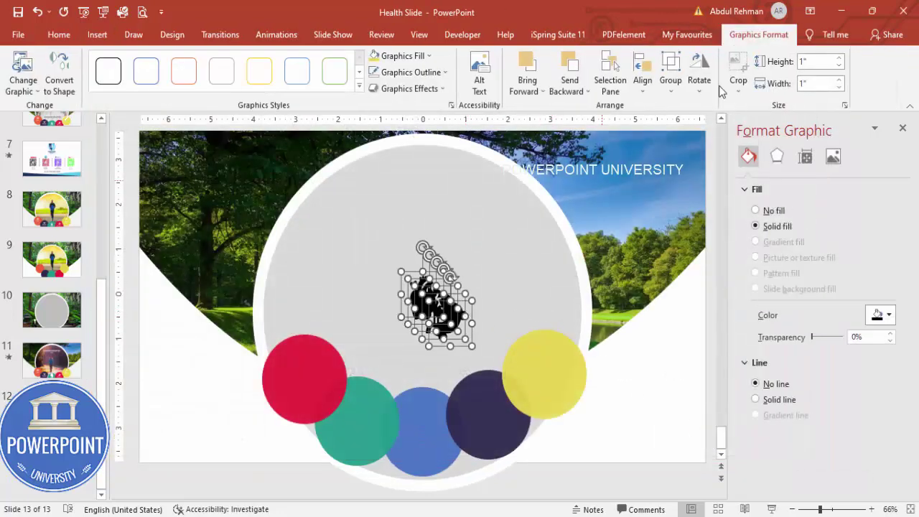
# Resize the icons to 0.5" height and fill them white
pyautogui.click(813, 62)
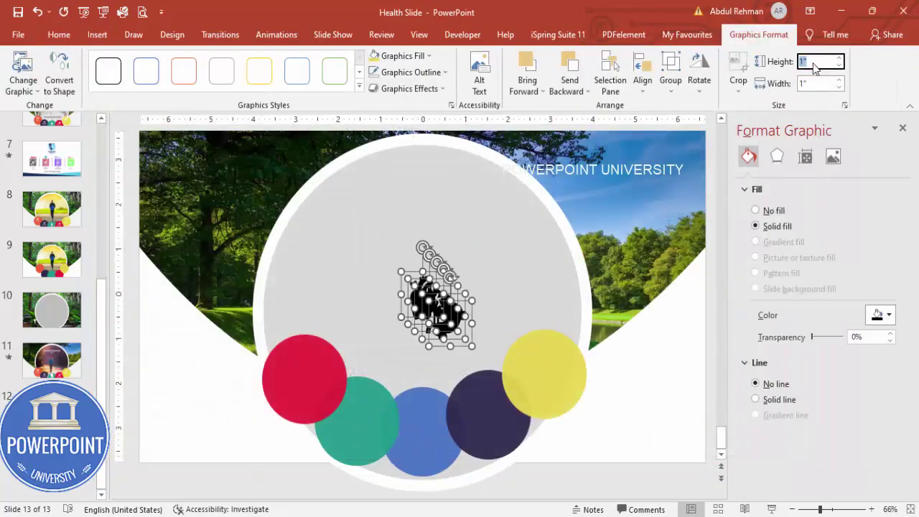
pyautogui.write('.5')
pyautogui.press('Return')
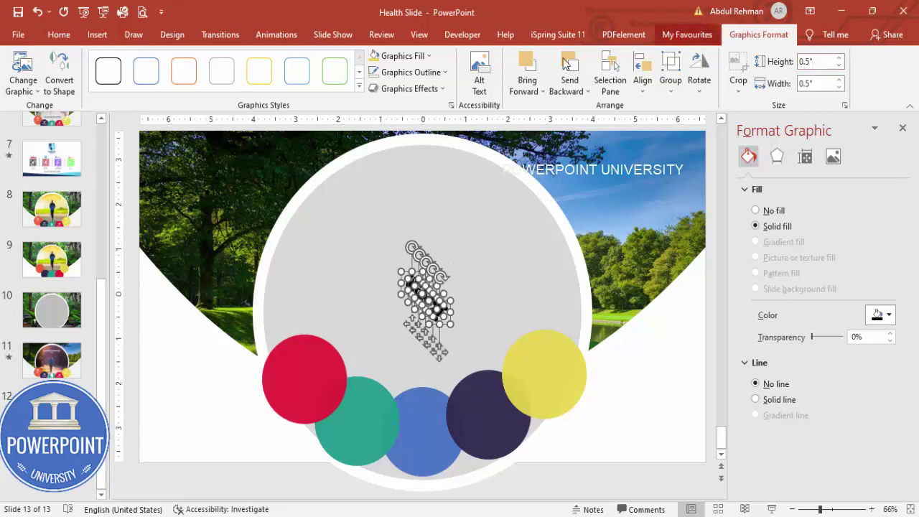
pyautogui.click(399, 56)
pyautogui.click(373, 88)
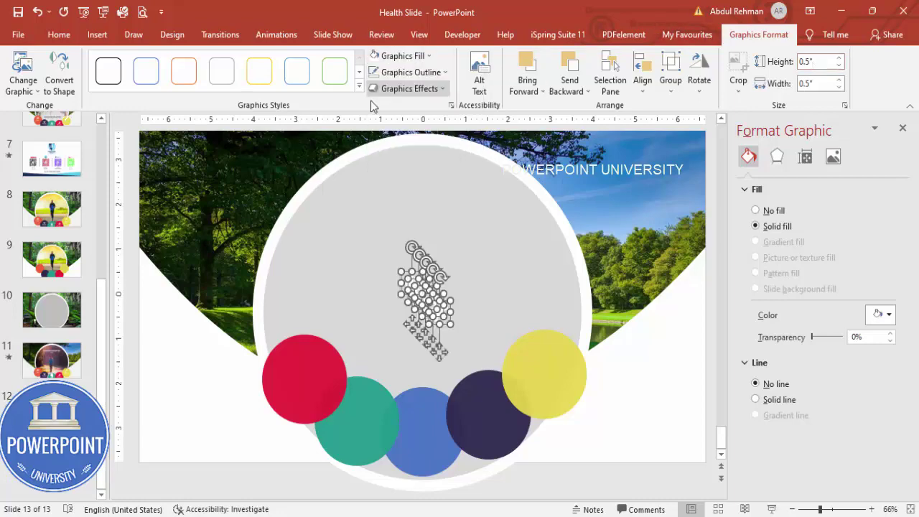
# Place bone on yellow, stomach on navy, kidneys on green and lungs on red
pyautogui.click(440, 323)
pyautogui.click(435, 309)
pyautogui.moveTo(434, 308); pyautogui.dragTo(527, 354)
pyautogui.moveTo(432, 309); pyautogui.dragTo(479, 399)
pyautogui.moveTo(433, 310); pyautogui.dragTo(364, 406)
pyautogui.moveTo(410, 287); pyautogui.dragTo(420, 407)
pyautogui.click(580, 488)
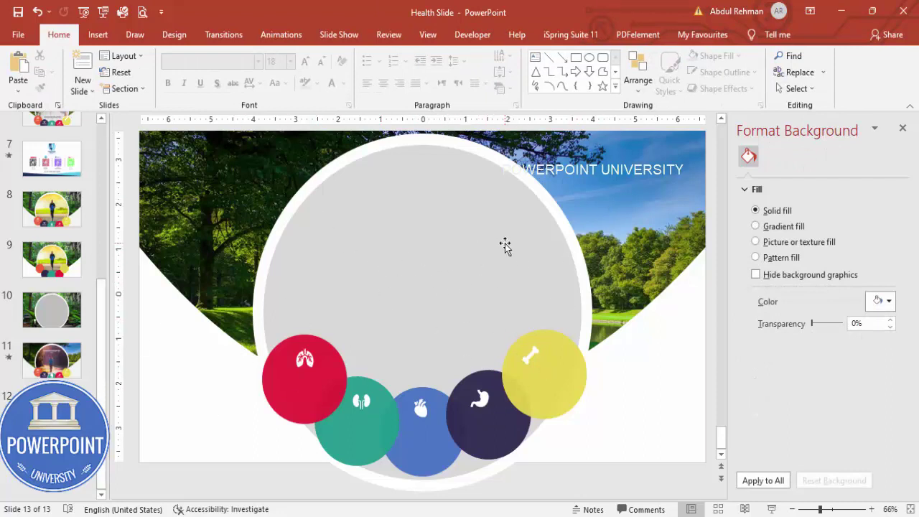
# Fill the grey circle with an online jogging photo of a runner on a yellow field
pyautogui.click(413, 184)
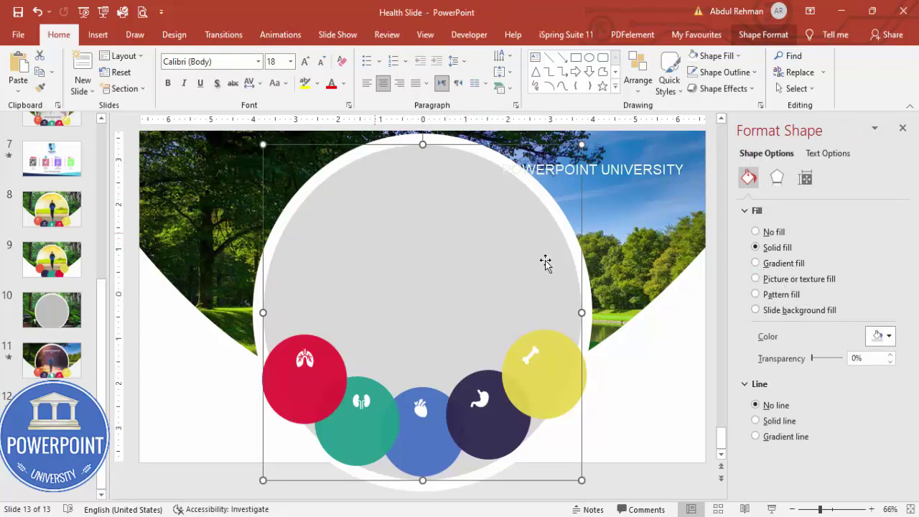
pyautogui.click(792, 281)
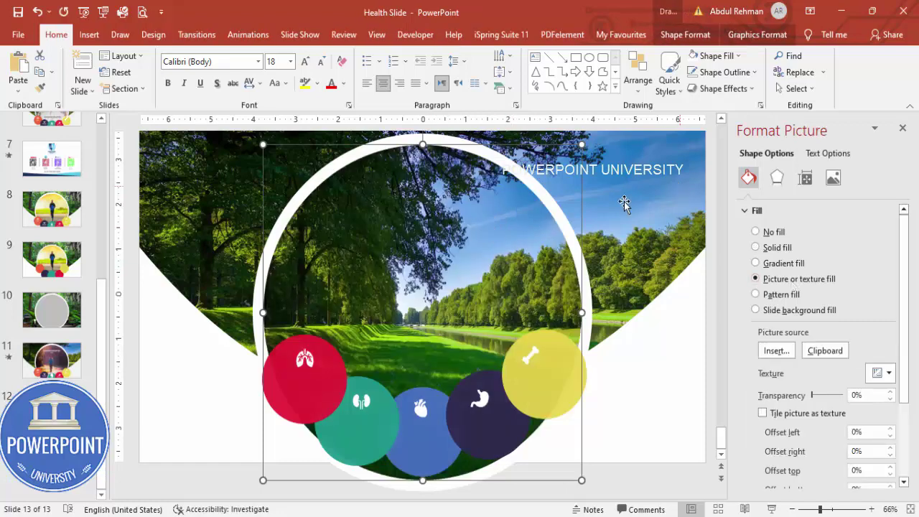
pyautogui.click(776, 351)
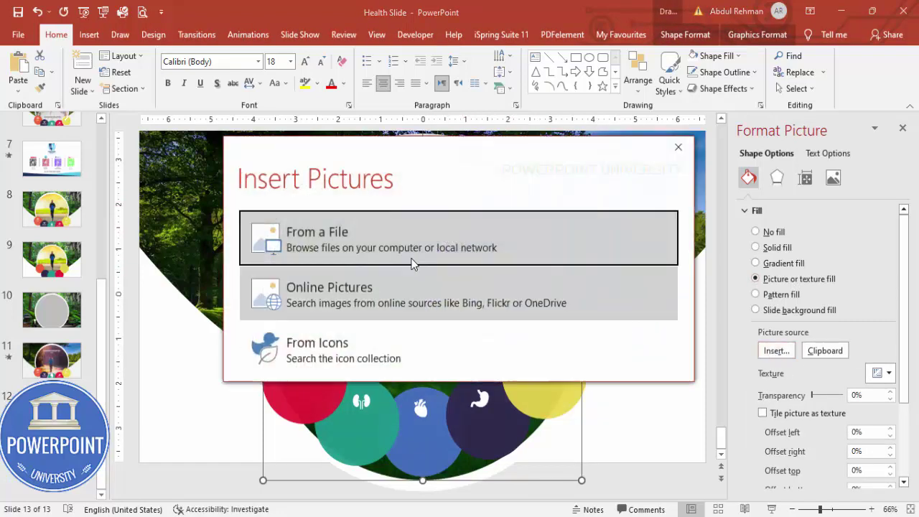
pyautogui.click(347, 289)
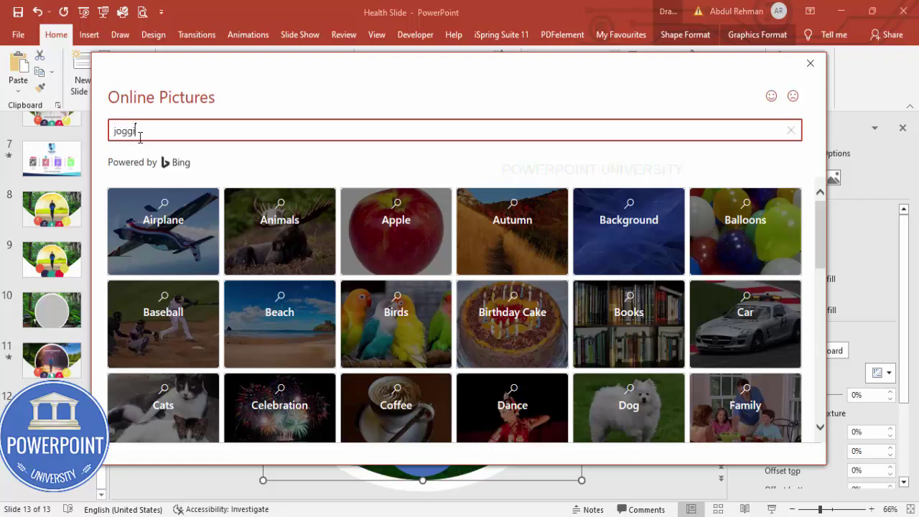
pyautogui.write('ng')
pyautogui.press('Return')
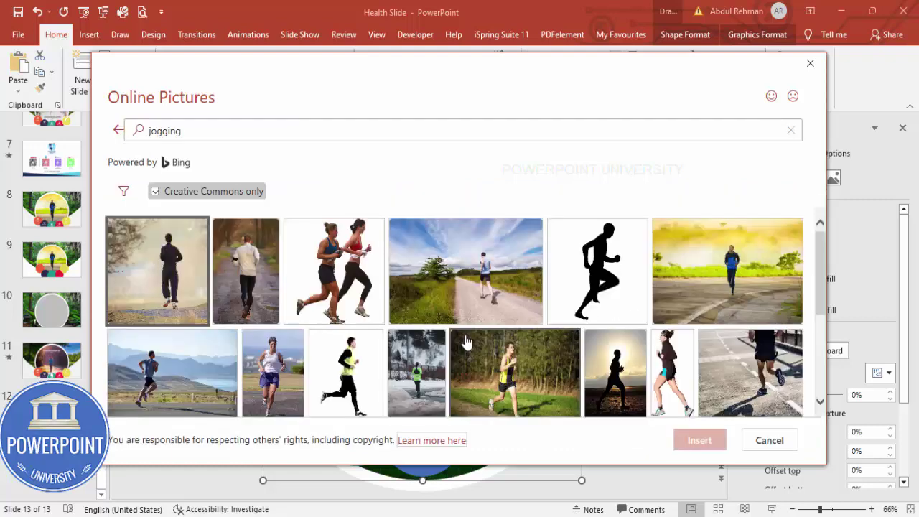
pyautogui.moveTo(818, 244)
pyautogui.mouseDown()
pyautogui.moveTo(820, 282)
pyautogui.moveTo(829, 246)
pyautogui.mouseUp()
pyautogui.click(744, 259)
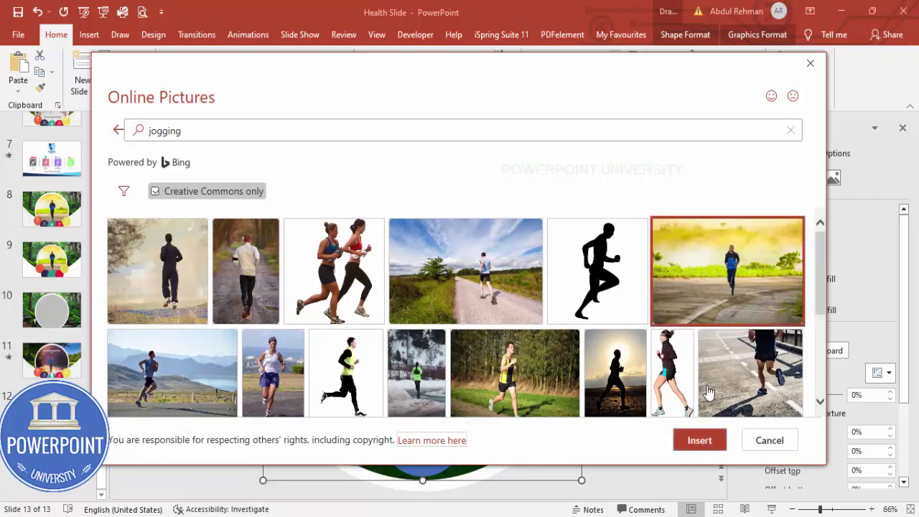
pyautogui.click(699, 440)
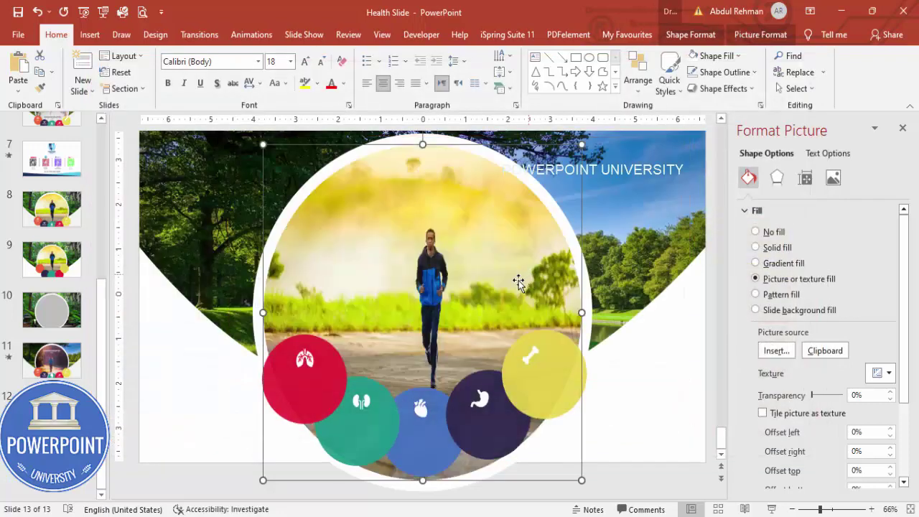
# Adjust the picture's offsets, setting right to -19% and left to -1%
pyautogui.scroll(-3, 906, 362)
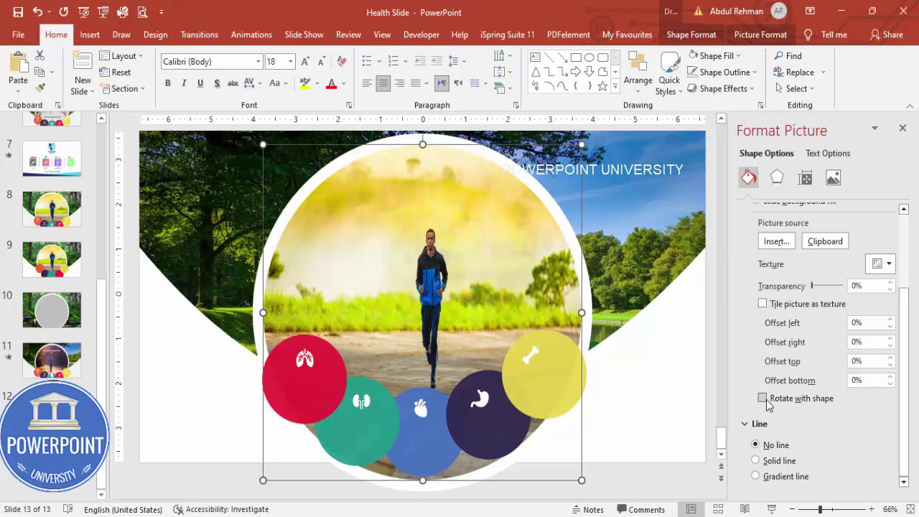
pyautogui.click(890, 384)
pyautogui.click(890, 384)
pyautogui.click(889, 384)
pyautogui.click(889, 384)
pyautogui.click(889, 364)
pyautogui.click(890, 365)
pyautogui.click(890, 365)
pyautogui.click(889, 364)
pyautogui.click(890, 365)
pyautogui.click(890, 364)
pyautogui.click(890, 345)
pyautogui.click(890, 345)
pyautogui.doubleClick(890, 345)
pyautogui.moveTo(889, 345); pyautogui.dragTo(890, 327)
pyautogui.click(890, 326)
pyautogui.click(648, 480)
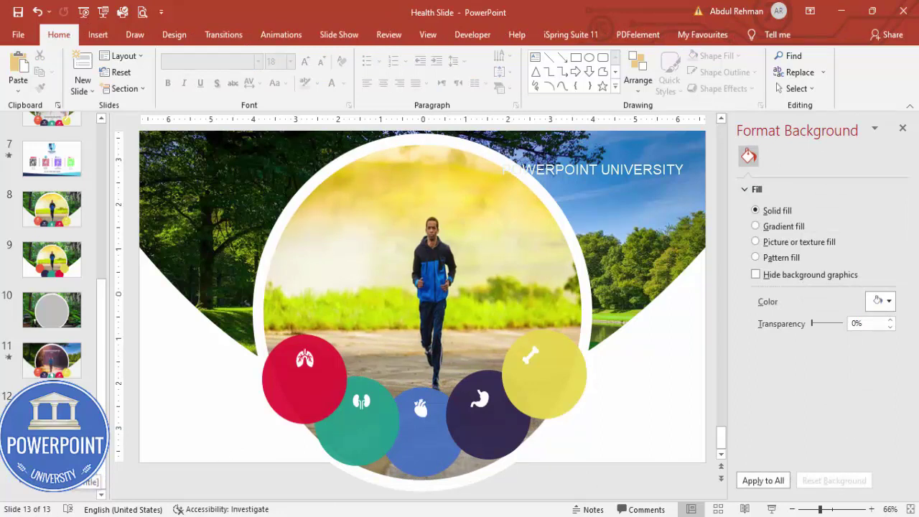
# Duplicate slide 13 four times from the thumbnail context menu
pyautogui.rightClick(66, 462)
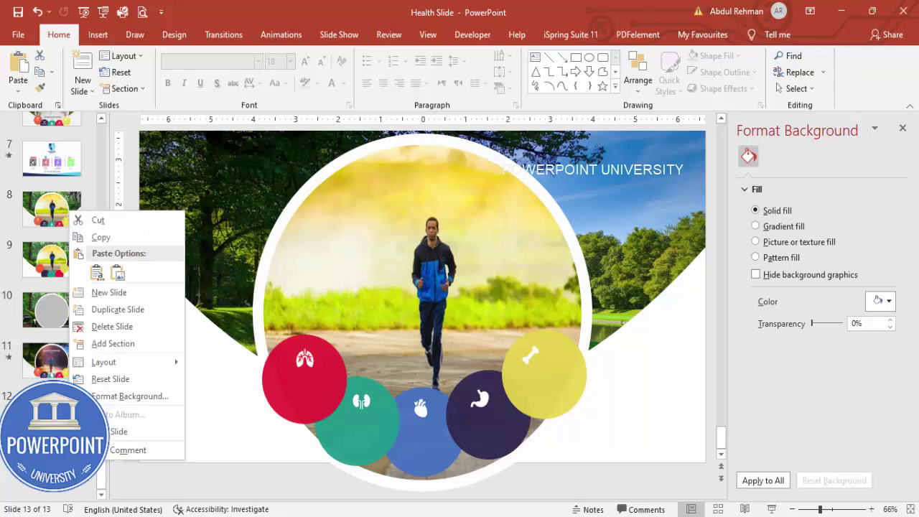
pyautogui.click(119, 314)
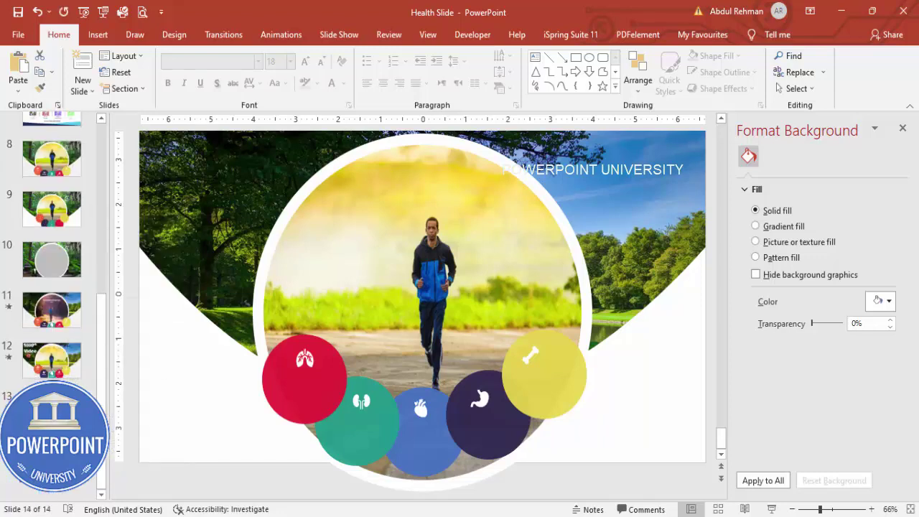
pyautogui.rightClick(72, 462)
pyautogui.click(85, 325)
pyautogui.rightClick(60, 451)
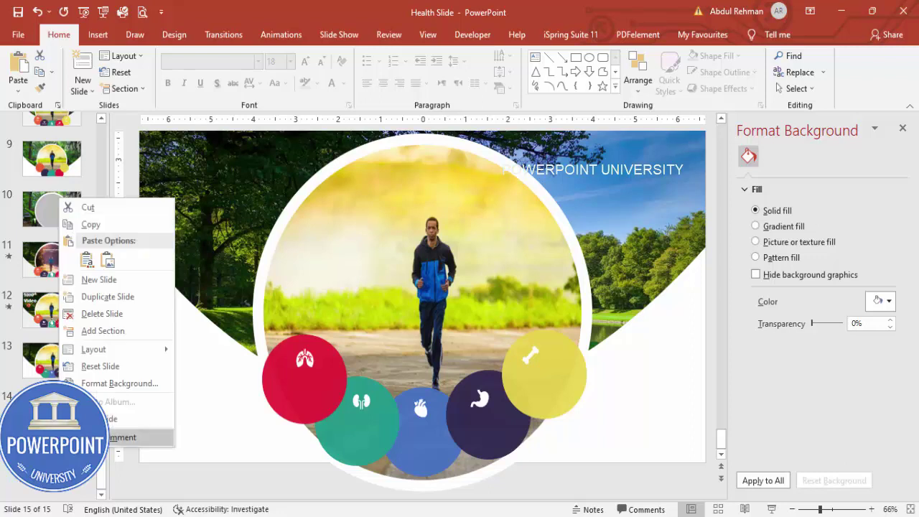
pyautogui.click(109, 294)
pyautogui.rightClick(66, 214)
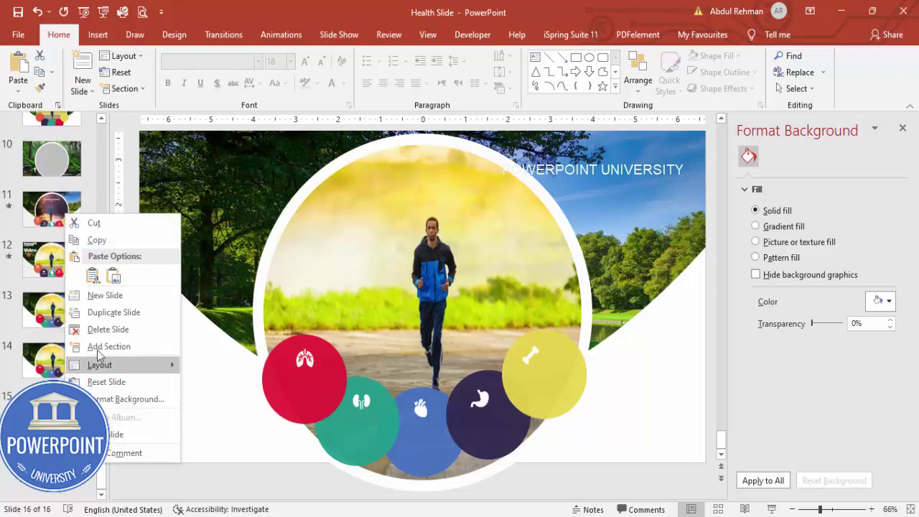
pyautogui.click(113, 311)
# Apply the Morph transition to slides 14 and 15, then return to slide 13
pyautogui.click(49, 274)
pyautogui.click(56, 302)
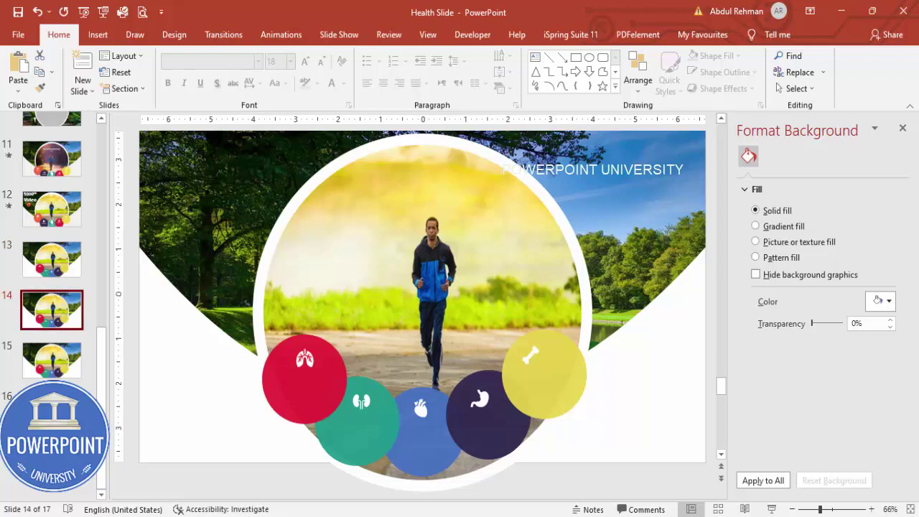
pyautogui.keyDown('shift'); pyautogui.click(51, 359); pyautogui.keyUp('shift')
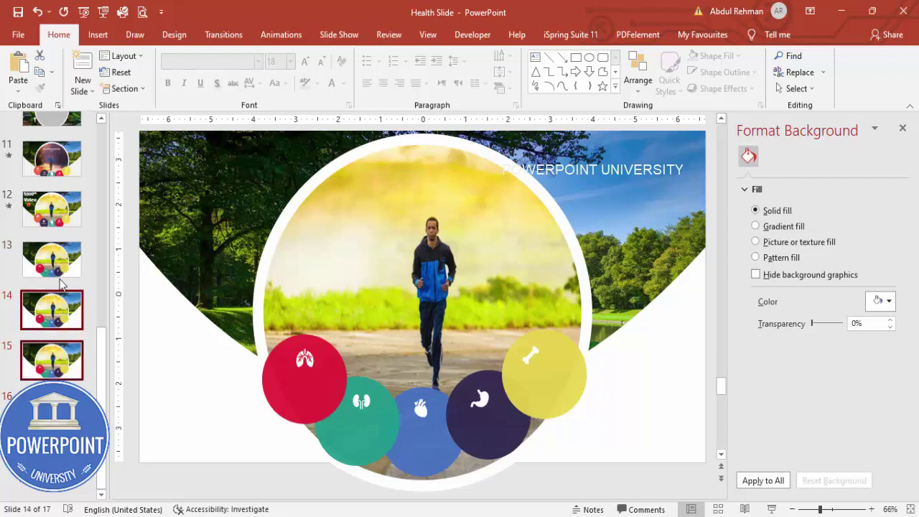
pyautogui.click(235, 41)
pyautogui.click(128, 72)
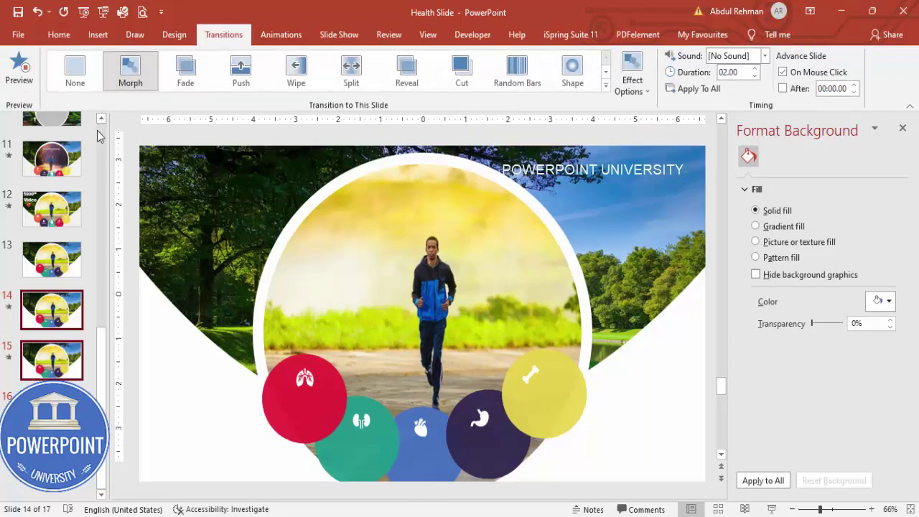
pyautogui.click(54, 260)
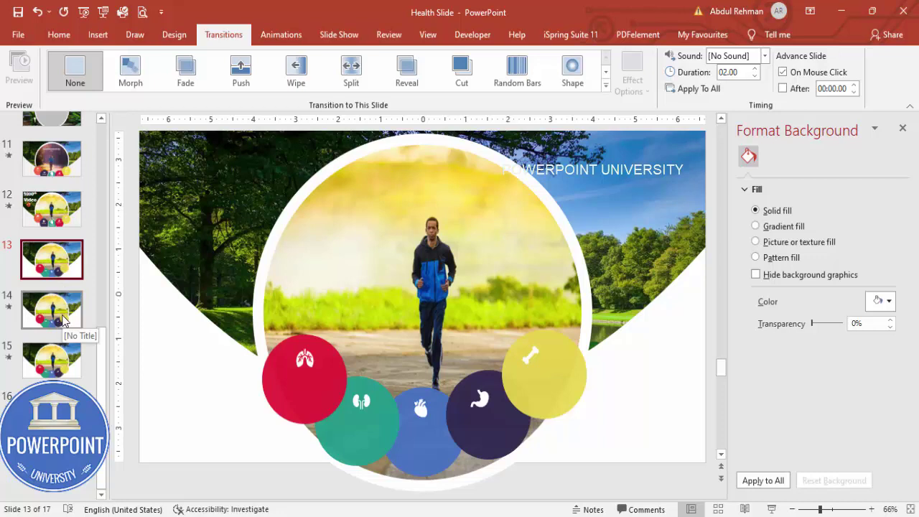
# Enlarge the lungs icon and give its red circle 5% transparency and a solid outline
pyautogui.click(304, 357)
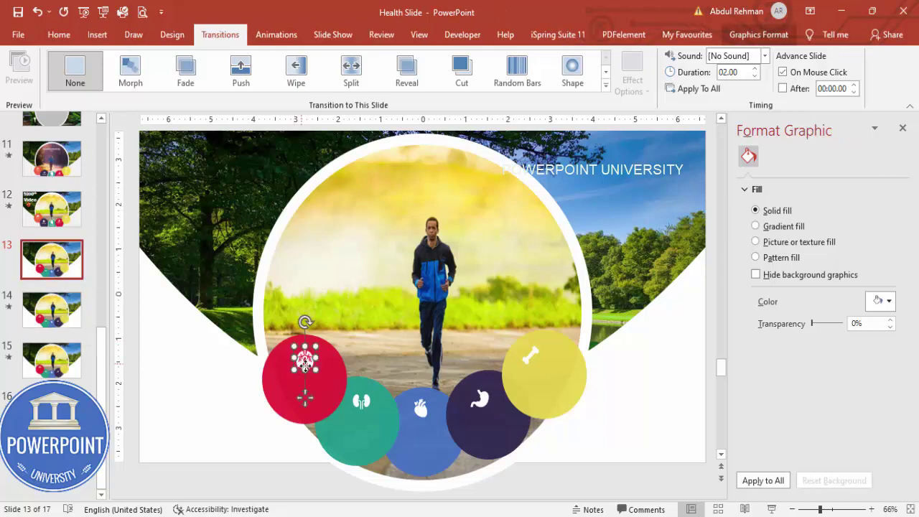
pyautogui.moveTo(316, 373)
pyautogui.mouseDown()
pyautogui.moveTo(332, 381)
pyautogui.moveTo(309, 366)
pyautogui.mouseUp()
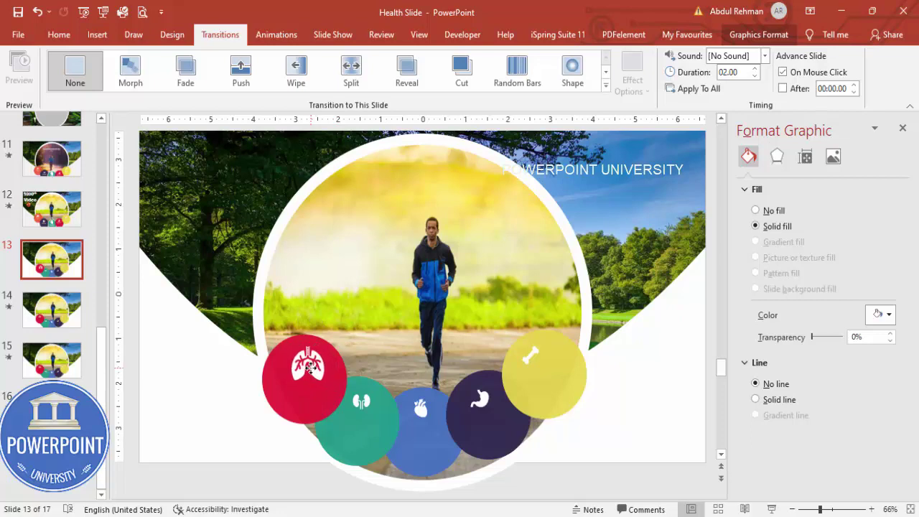
pyautogui.click(317, 404)
pyautogui.click(817, 357)
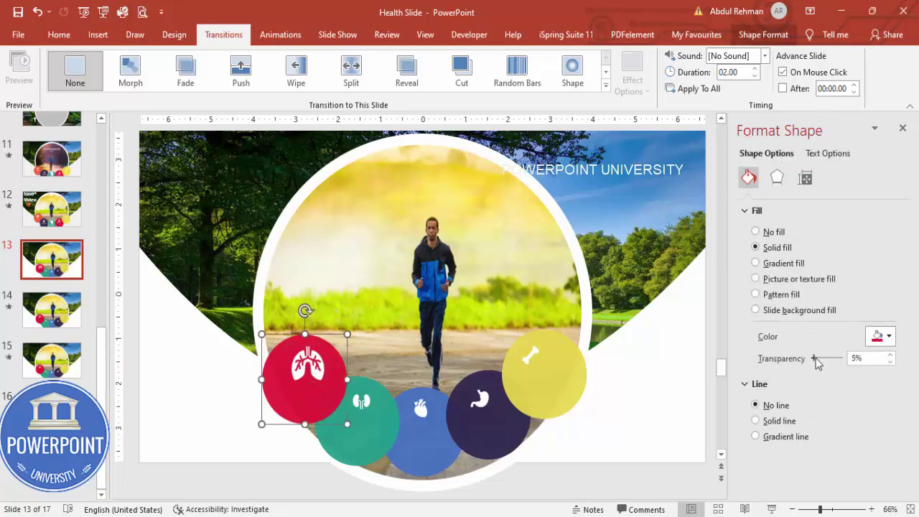
pyautogui.click(755, 420)
pyautogui.click(881, 462)
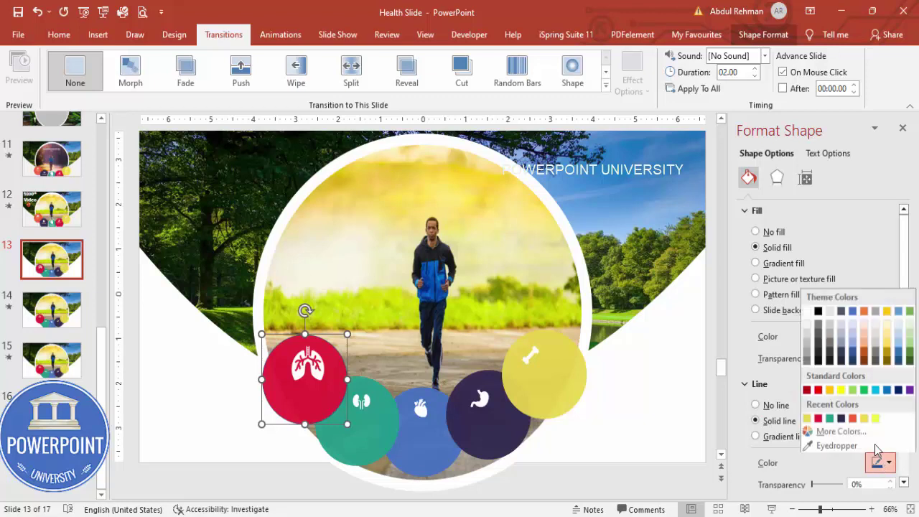
# Undo the accidental background fill, then make the red circle's outline white and 12 pt wide
pyautogui.click(800, 311)
pyautogui.scroll(-1, 858, 467)
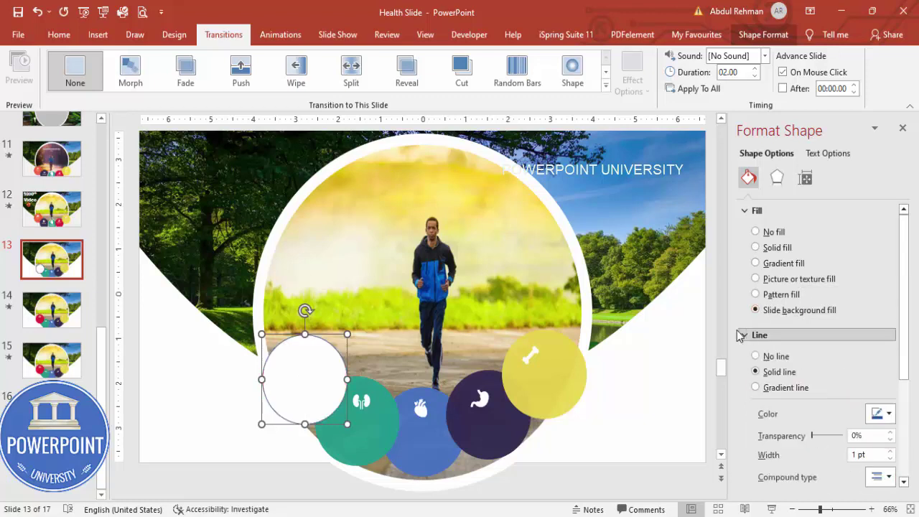
pyautogui.hotkey('ctrl', 'z')
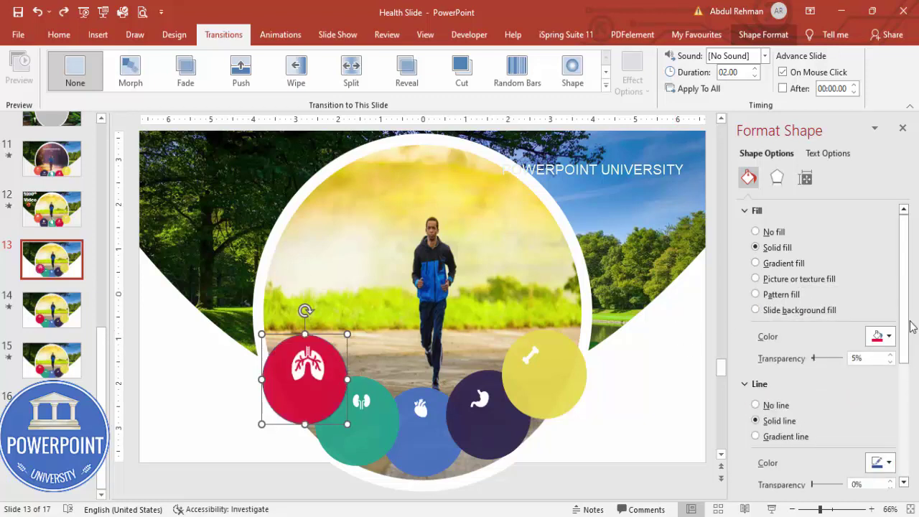
pyautogui.scroll(-2, 861, 323)
pyautogui.click(882, 331)
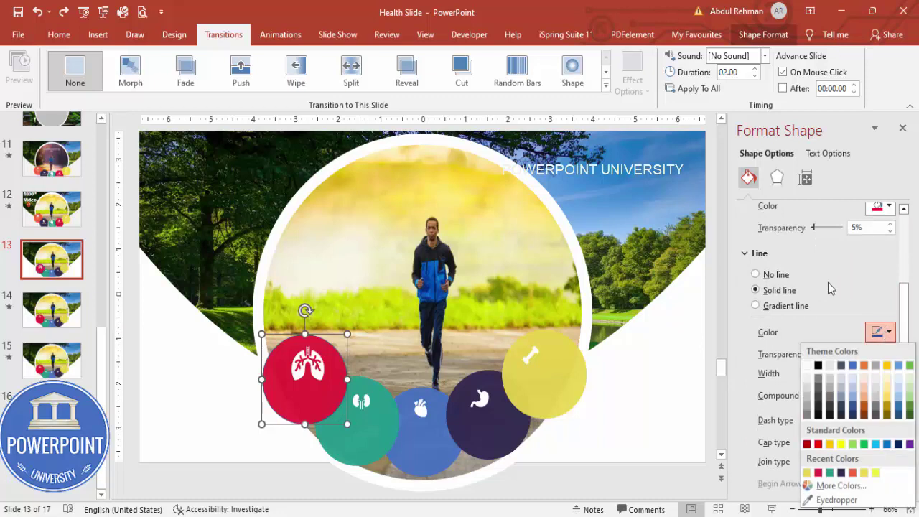
pyautogui.click(809, 369)
pyautogui.click(763, 373)
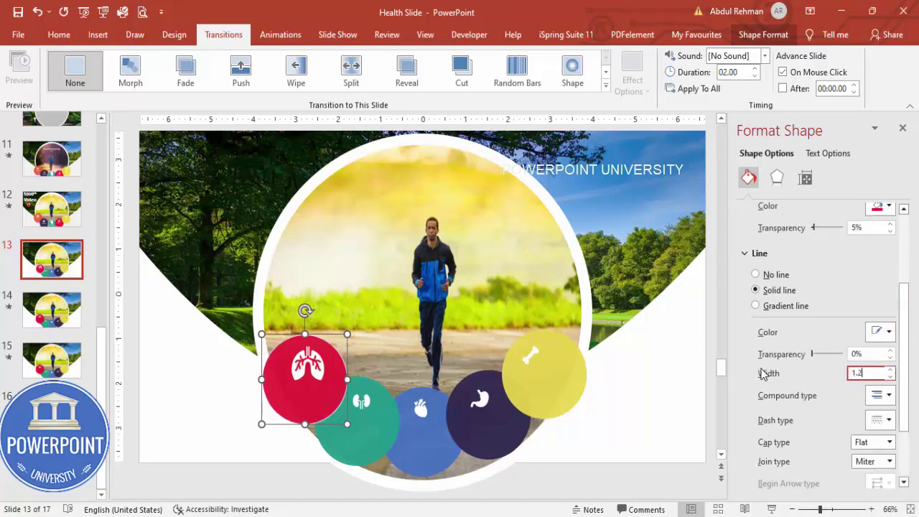
pyautogui.write('12')
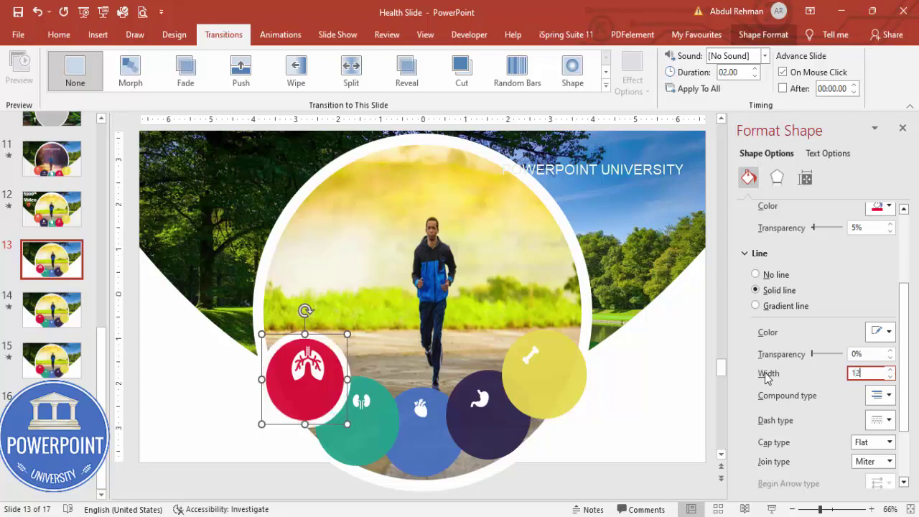
# Re-centre the lungs icon in its circle, then move to slide 14
pyautogui.click(225, 384)
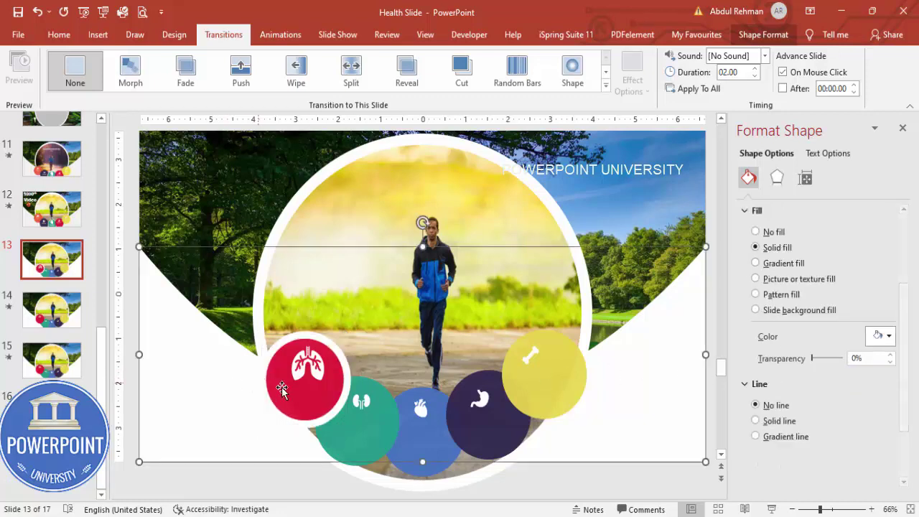
pyautogui.click(305, 366)
pyautogui.moveTo(305, 366); pyautogui.dragTo(302, 367)
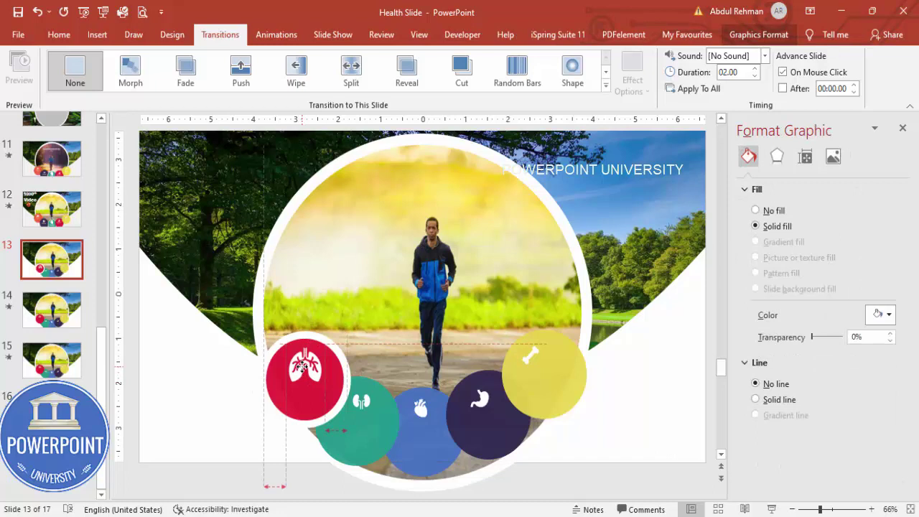
pyautogui.click(61, 272)
pyautogui.click(57, 309)
# On slide 14, enlarge the kidney icon and give the green circle a solid 12 pt outline
pyautogui.click(302, 361)
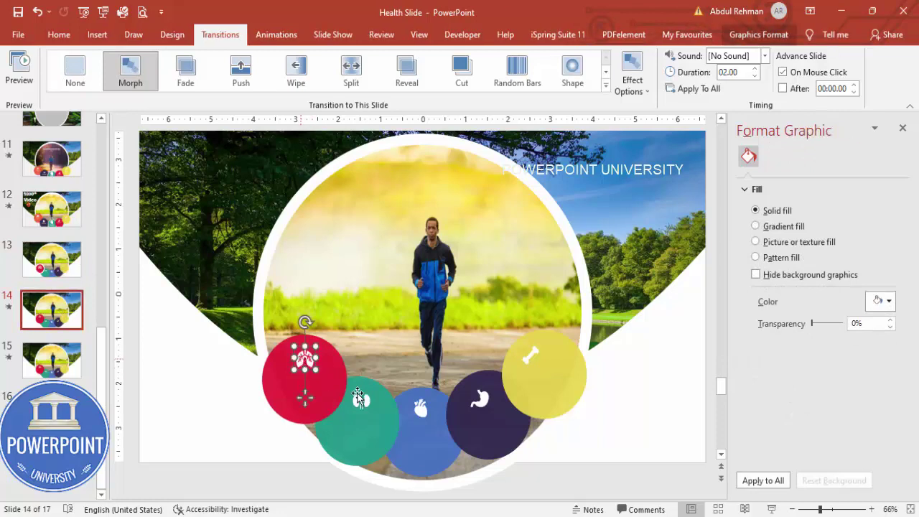
pyautogui.click(364, 406)
pyautogui.moveTo(371, 411)
pyautogui.mouseDown()
pyautogui.moveTo(390, 440)
pyautogui.moveTo(364, 415)
pyautogui.mouseUp()
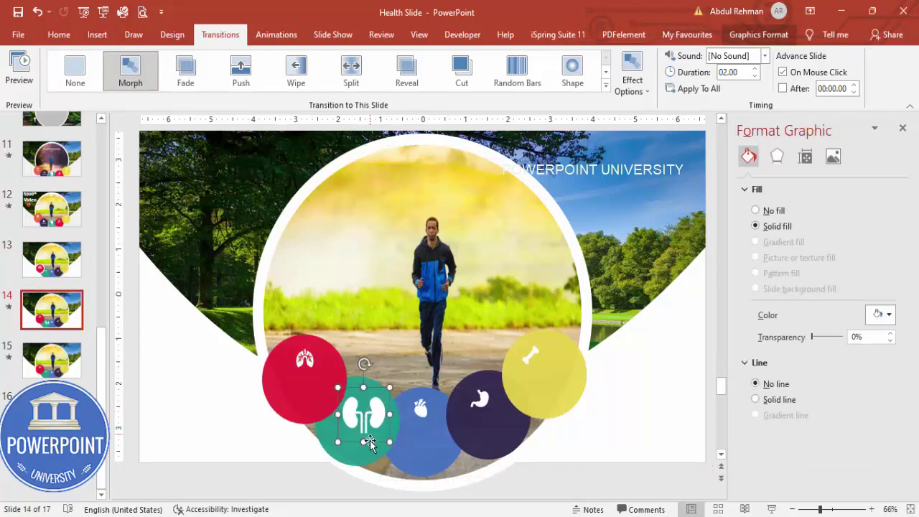
pyautogui.click(363, 382)
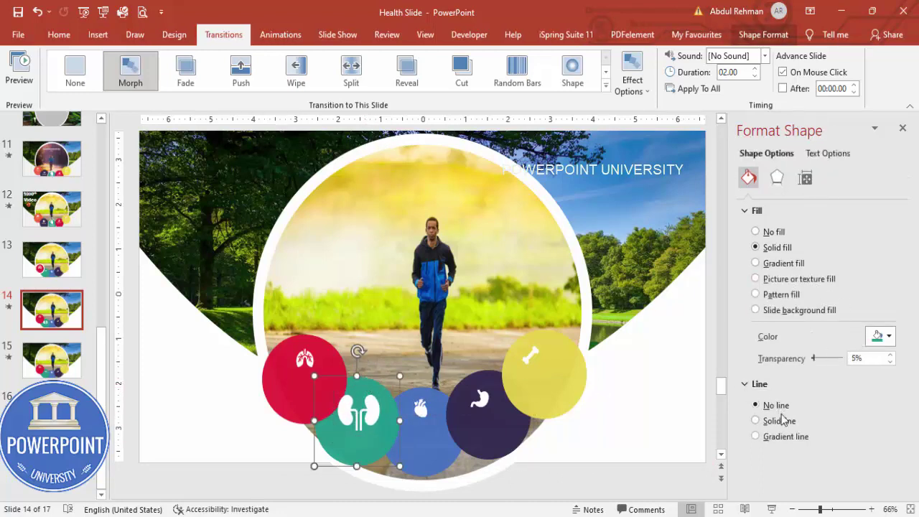
pyautogui.click(782, 423)
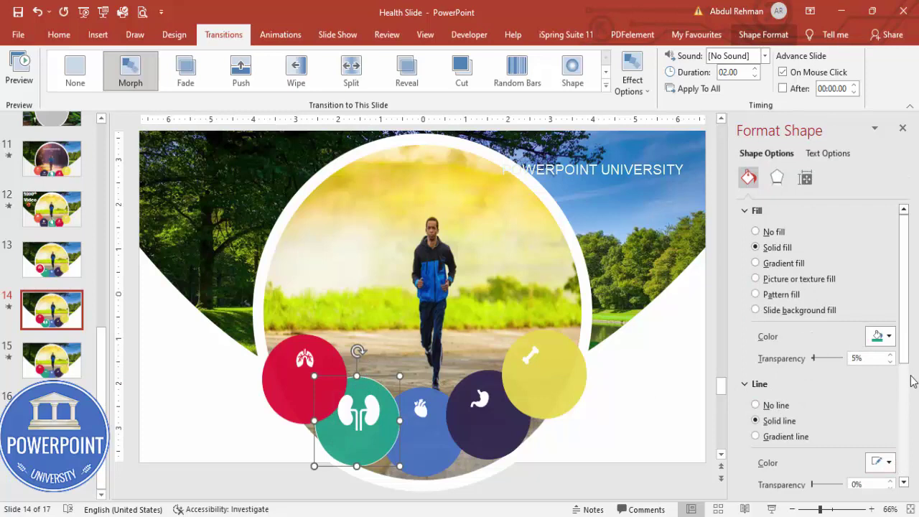
pyautogui.moveTo(908, 366); pyautogui.dragTo(906, 431)
pyautogui.moveTo(878, 382); pyautogui.dragTo(800, 384)
pyautogui.write('12.25')
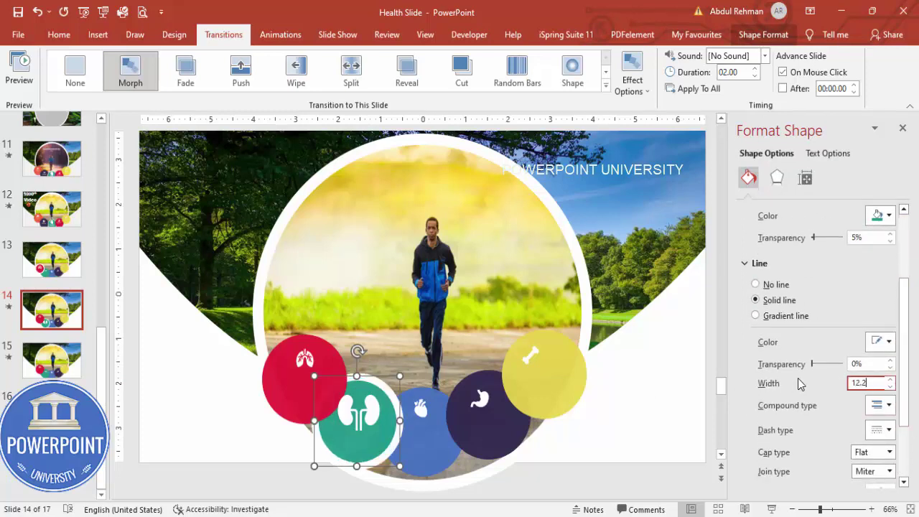
pyautogui.click(43, 273)
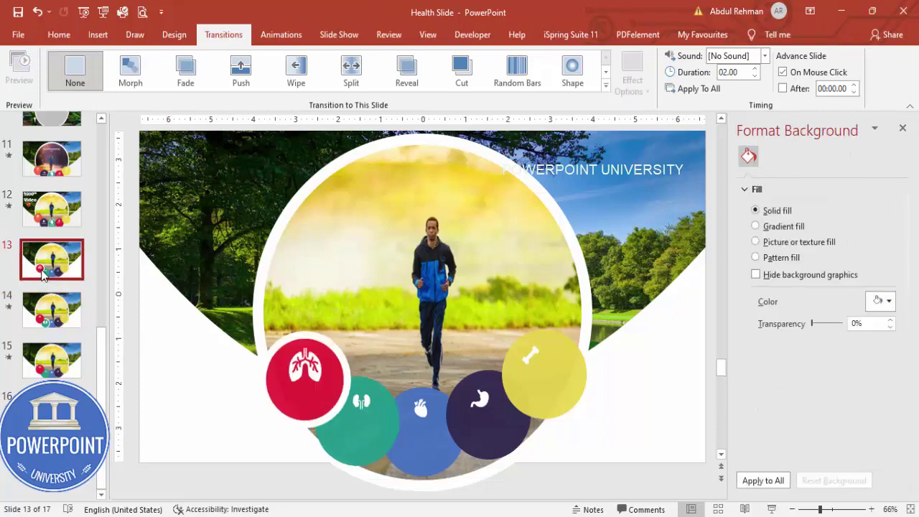
# Preview the slide show from slide 13, then select slides 14 and 15 for a 01.00 Morph duration
pyautogui.click(771, 509)
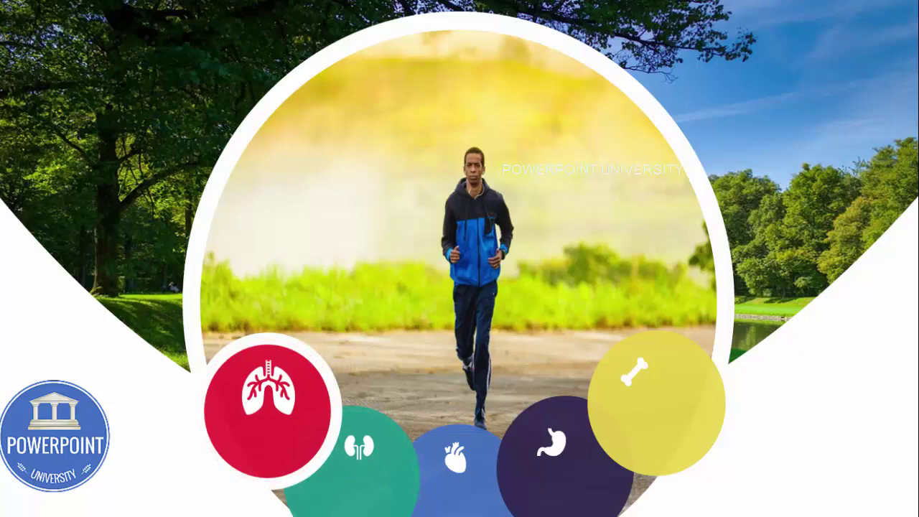
pyautogui.press('Escape')
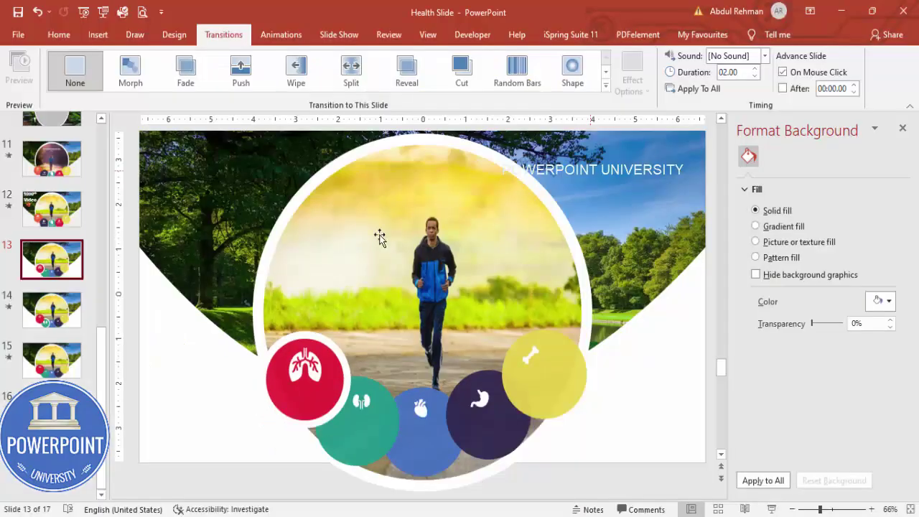
pyautogui.click(27, 310)
pyautogui.hotkey('shift', 'Down')
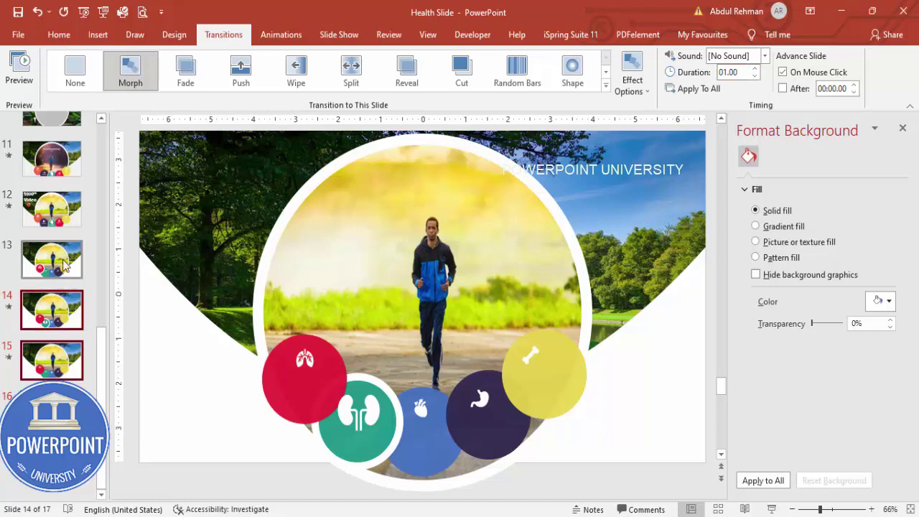
# Preview the slide show again from slide 13, then select slide 14's central running photo
pyautogui.press('Up')
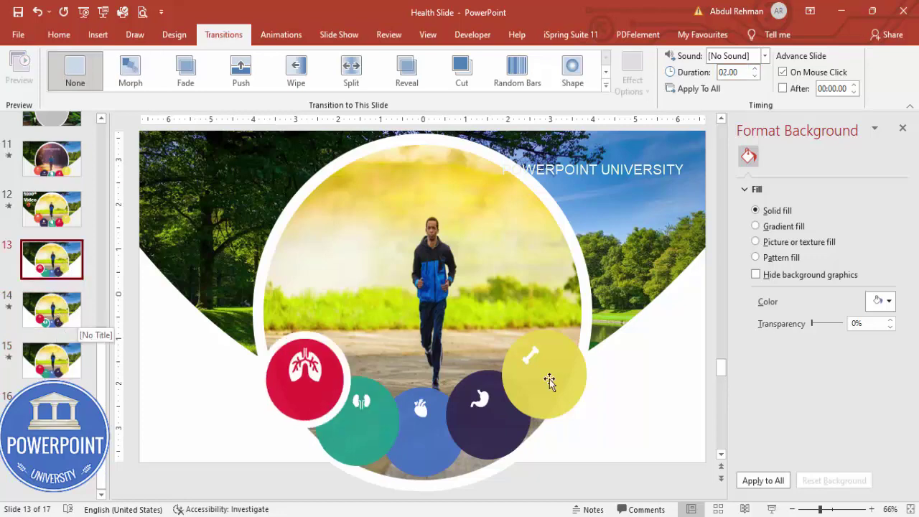
pyautogui.click(771, 508)
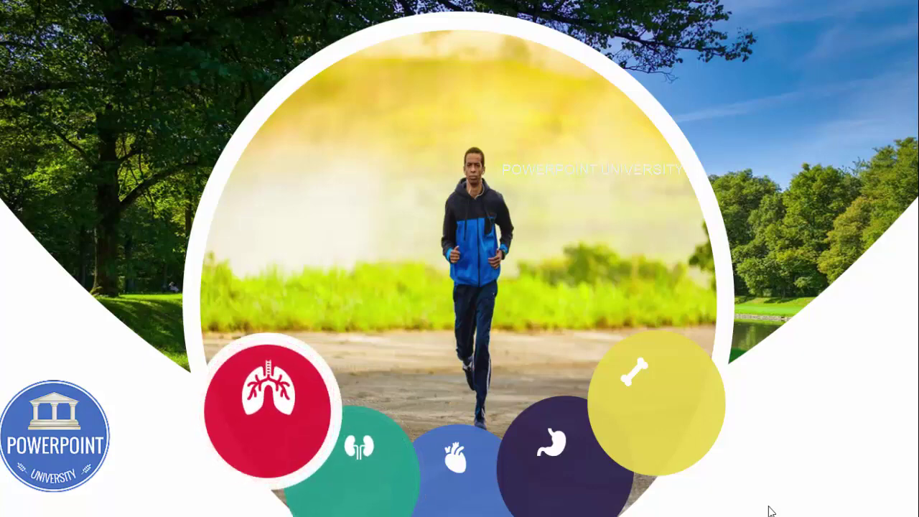
pyautogui.press('Escape')
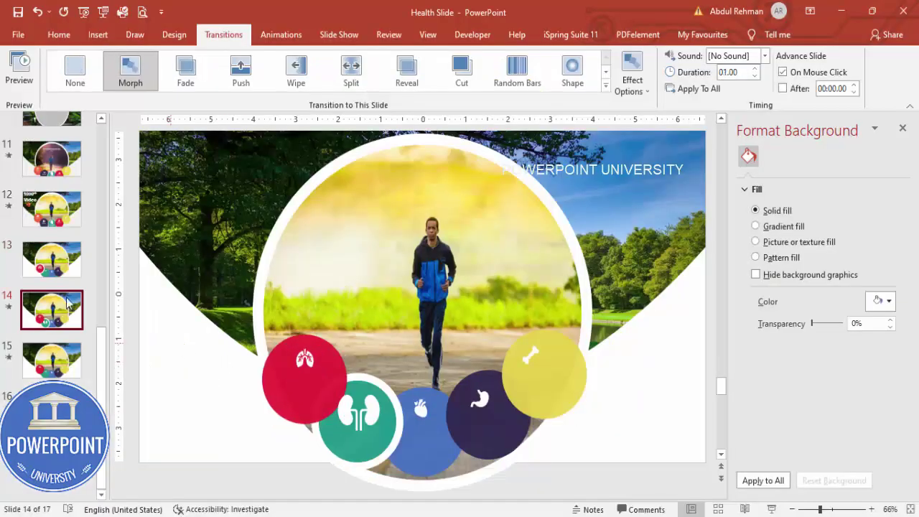
pyautogui.scroll(1, 424, 301)
pyautogui.scroll(-1, 423, 301)
pyautogui.click(423, 298)
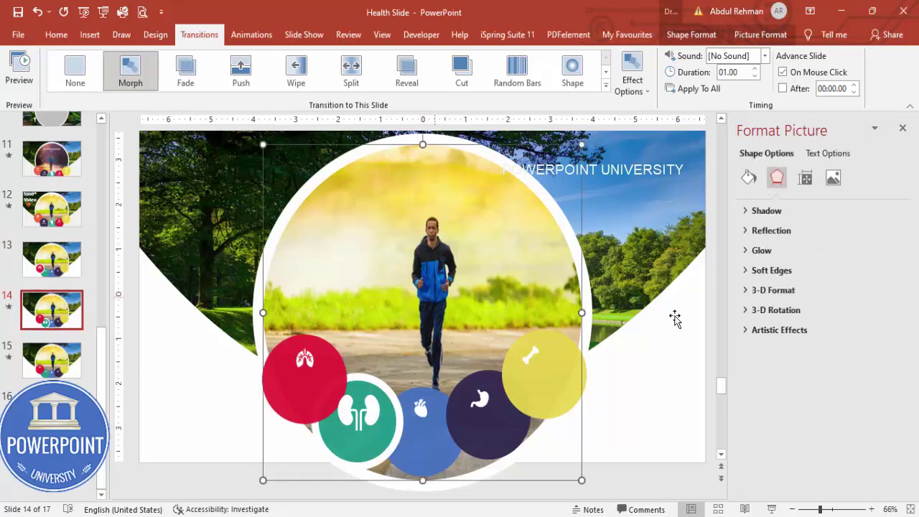
# Fill slide 14's photo circle with an online 'drinking water' picture of a woman drinking from a bottle
pyautogui.click(749, 179)
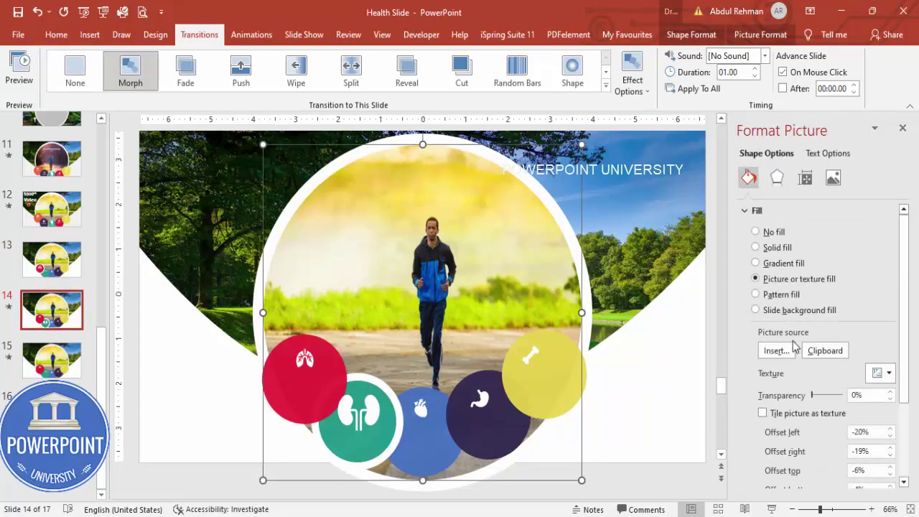
pyautogui.click(775, 350)
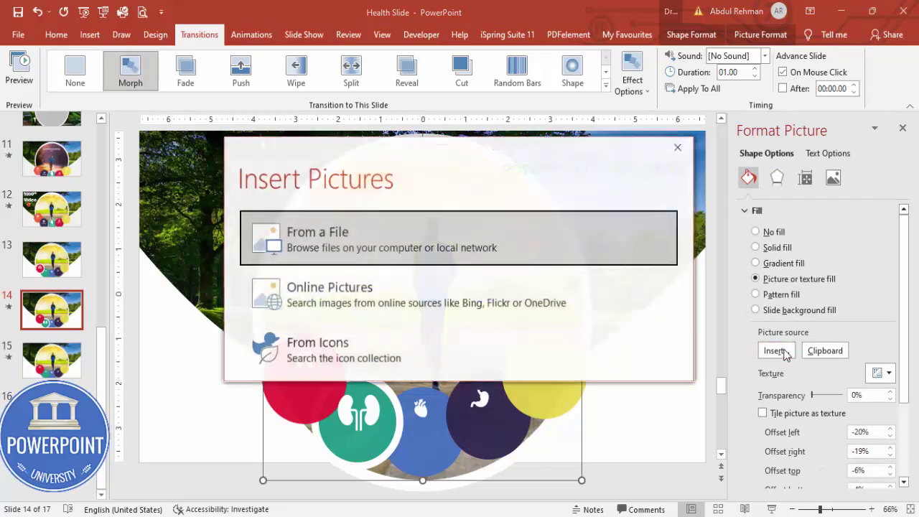
pyautogui.click(354, 296)
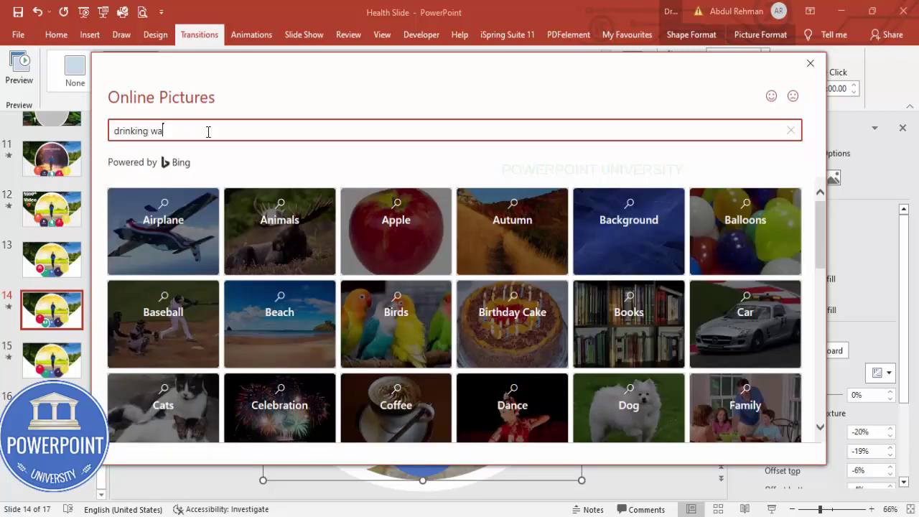
pyautogui.press('Return')
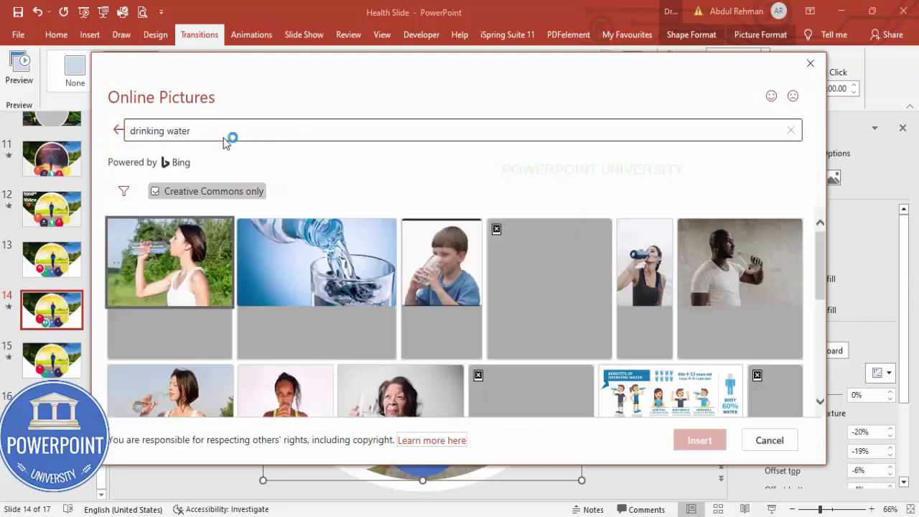
pyautogui.scroll(-3, 521, 297)
pyautogui.scroll(-3, 530, 288)
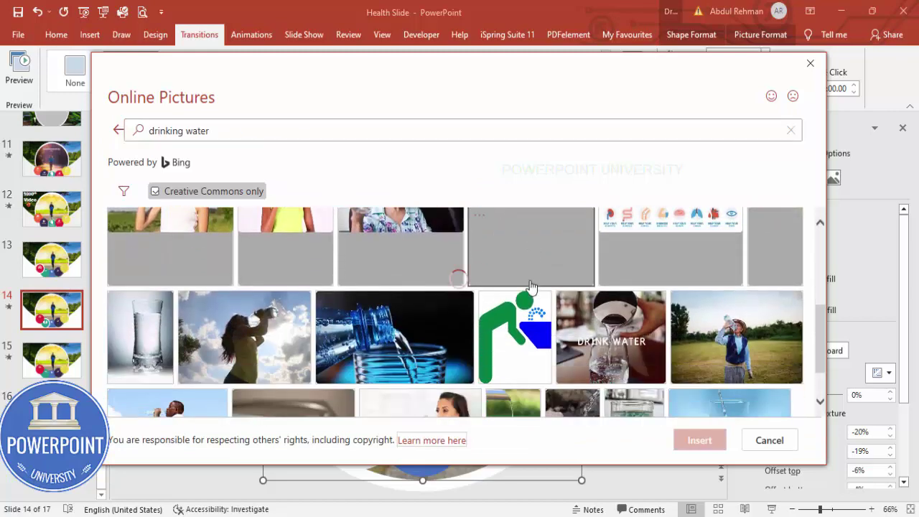
pyautogui.click(266, 334)
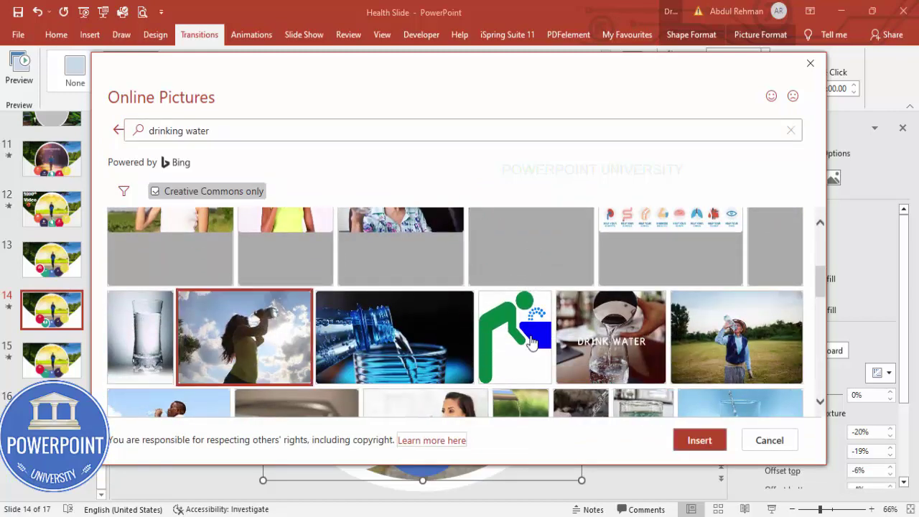
pyautogui.click(699, 439)
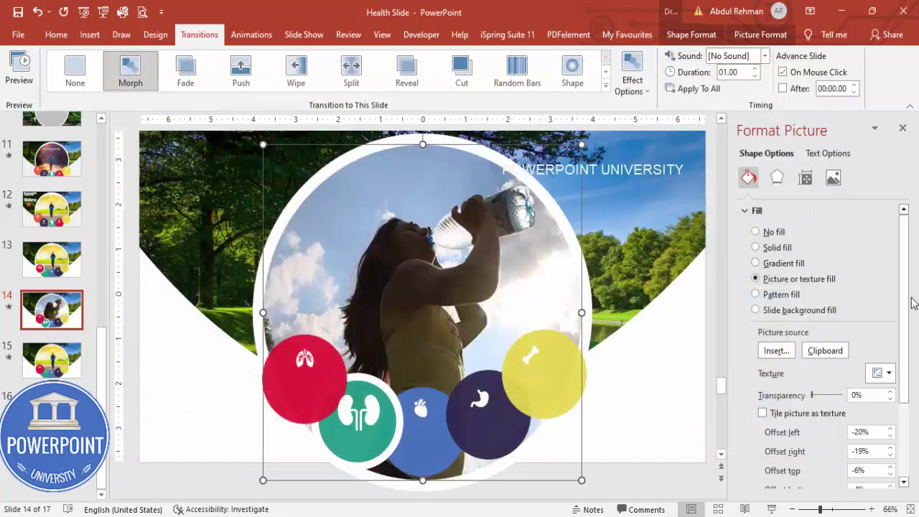
pyautogui.moveTo(906, 352); pyautogui.dragTo(906, 425)
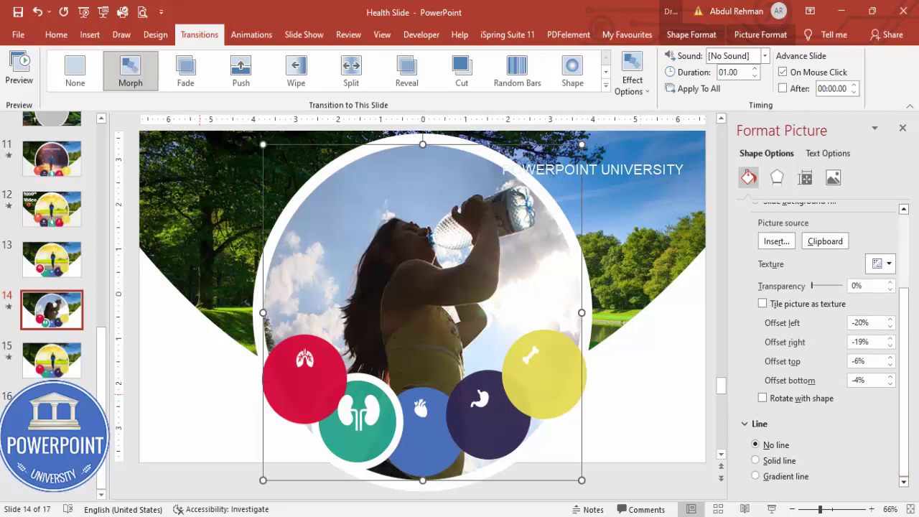
# On slide 15, enlarge the heart icon and give the blue circle a solid 12.2 pt outline
pyautogui.click(52, 359)
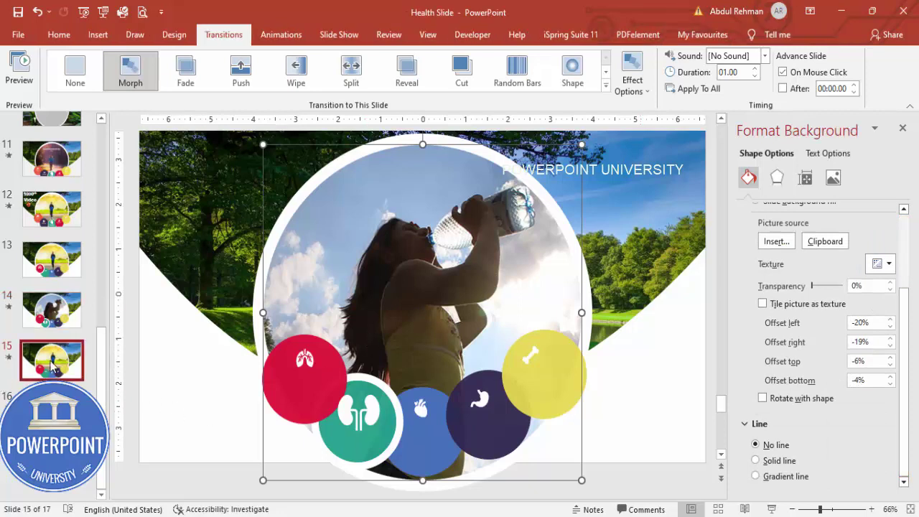
pyautogui.click(429, 415)
pyautogui.moveTo(437, 427)
pyautogui.mouseDown()
pyautogui.moveTo(455, 442)
pyautogui.moveTo(425, 432)
pyautogui.mouseUp()
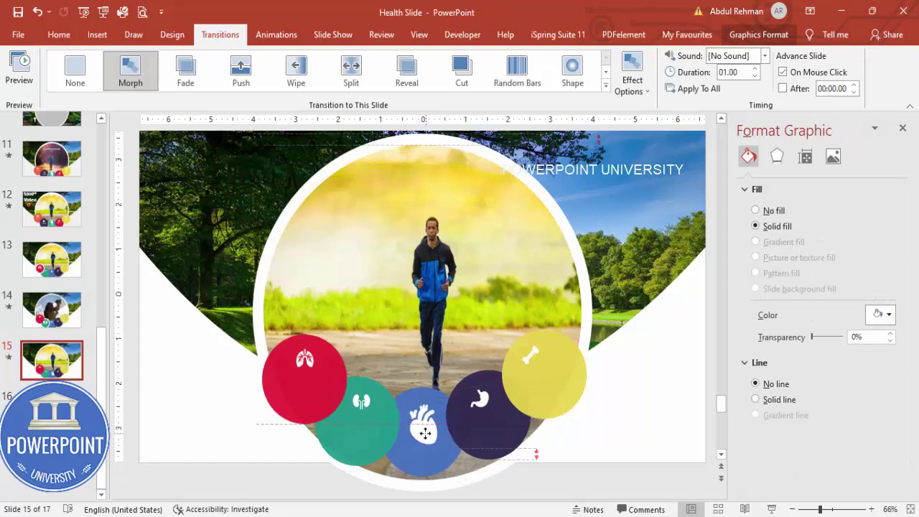
pyautogui.click(431, 463)
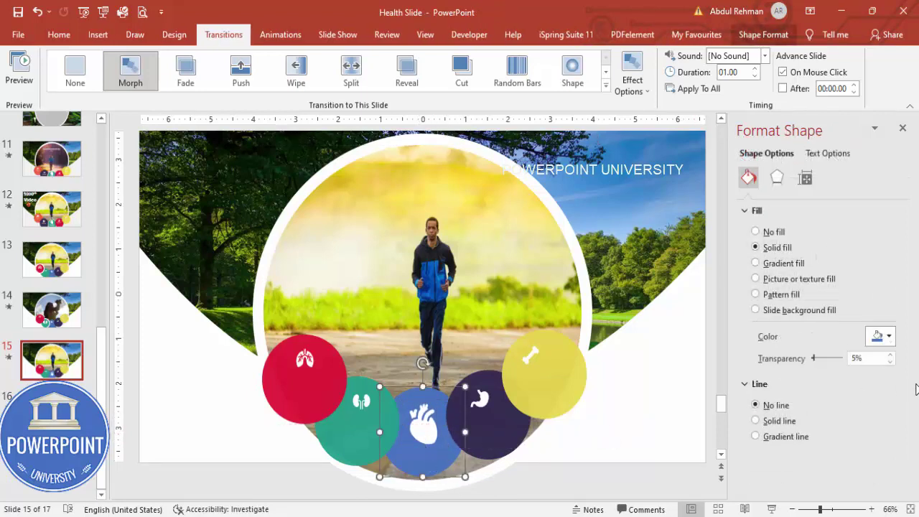
pyautogui.click(775, 421)
pyautogui.scroll(-3, 916, 395)
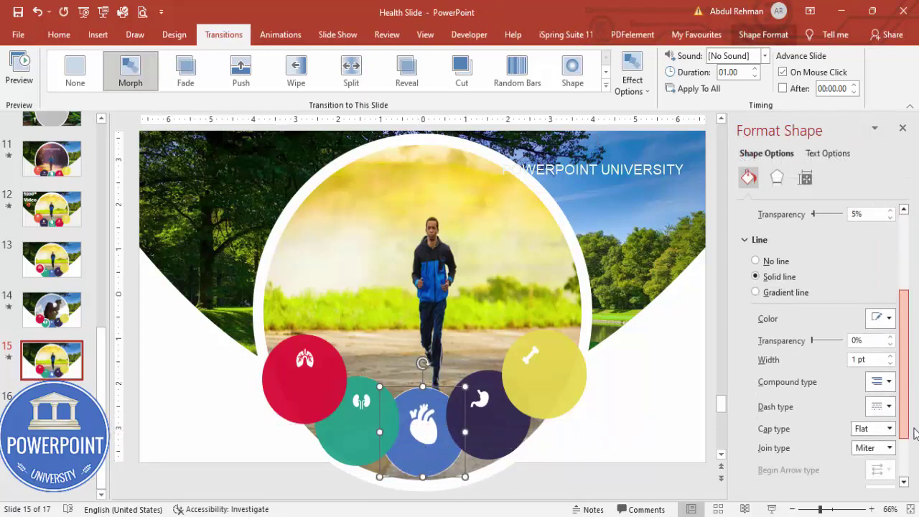
pyautogui.click(800, 349)
pyautogui.write('12.25')
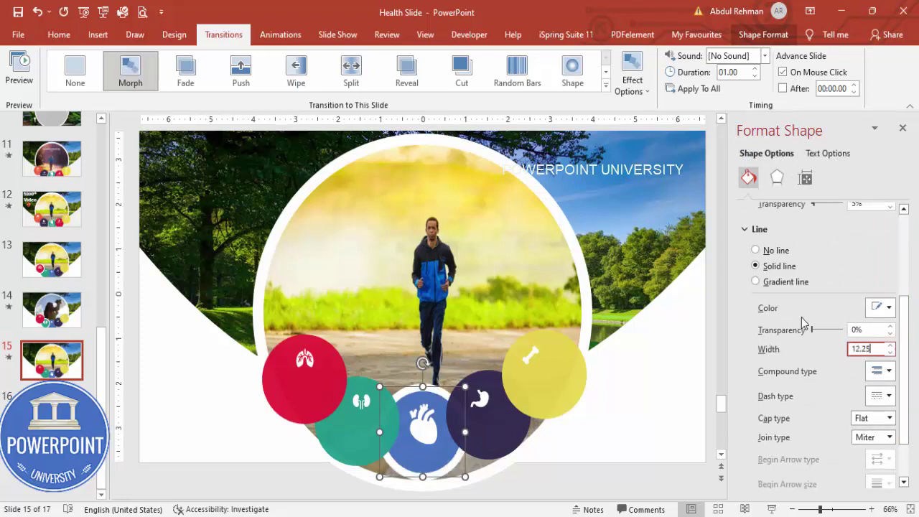
pyautogui.click(636, 367)
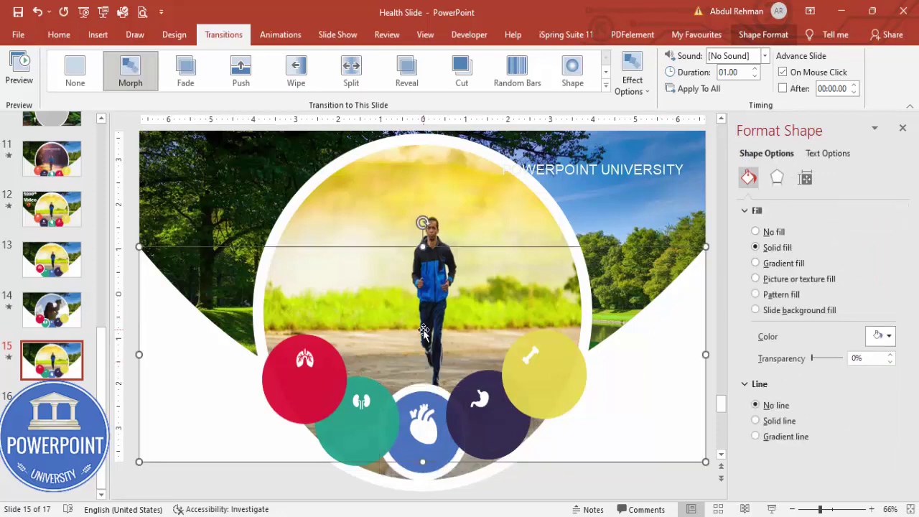
pyautogui.click(462, 196)
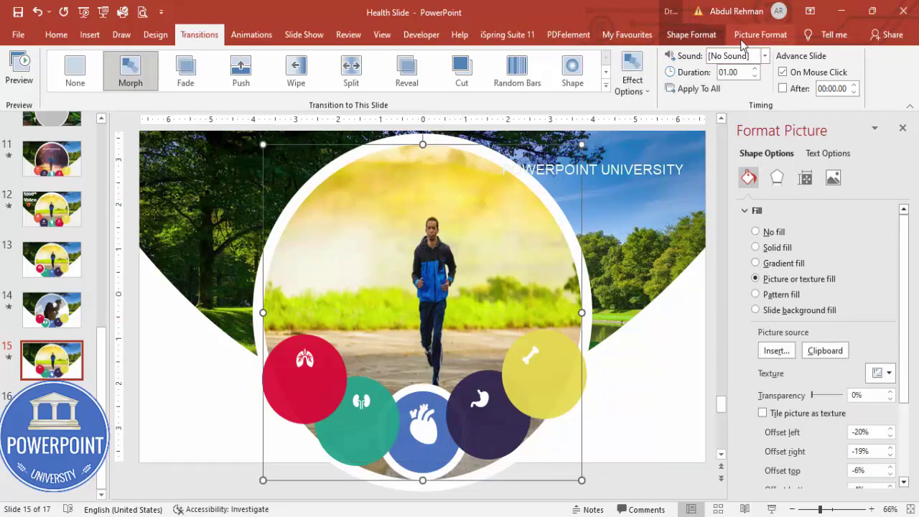
# Replace slide 15's circle photo with an online 'cardio' picture of a runner in a red shirt
pyautogui.click(776, 350)
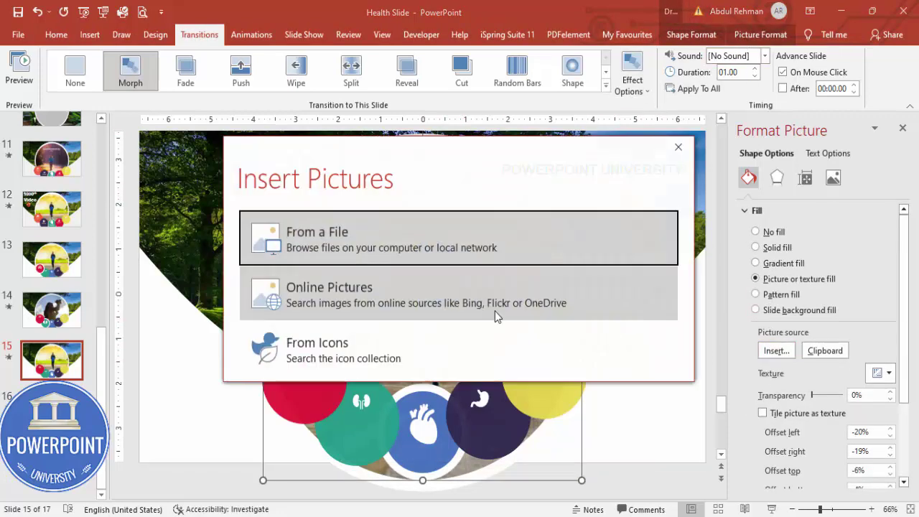
pyautogui.click(364, 301)
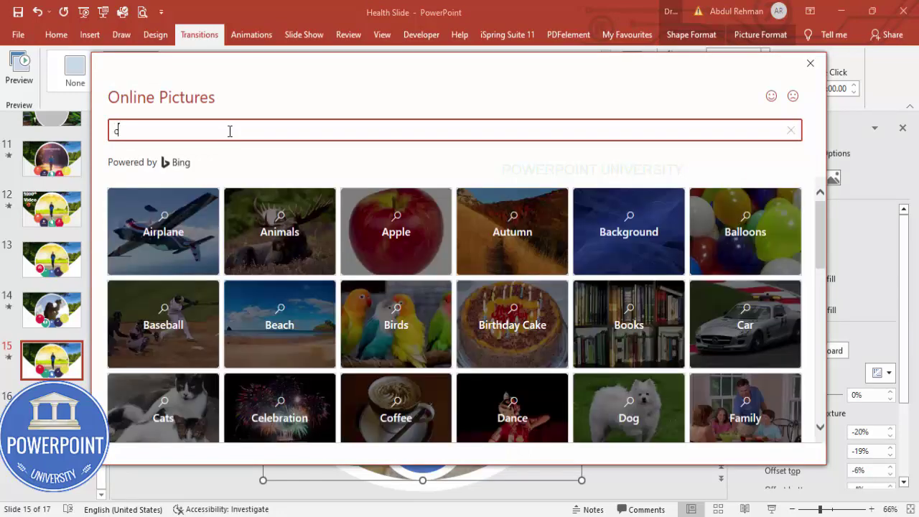
pyautogui.press('Return')
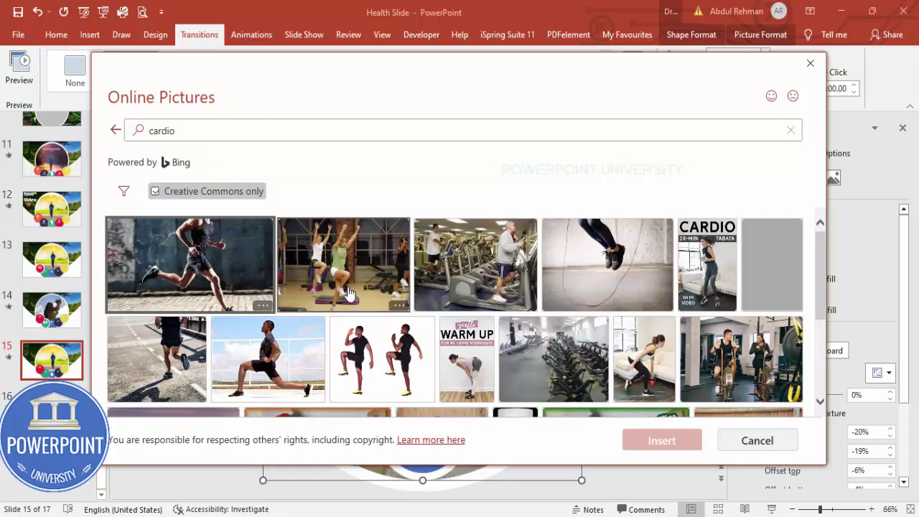
pyautogui.scroll(-2, 381, 292)
pyautogui.scroll(-5, 380, 293)
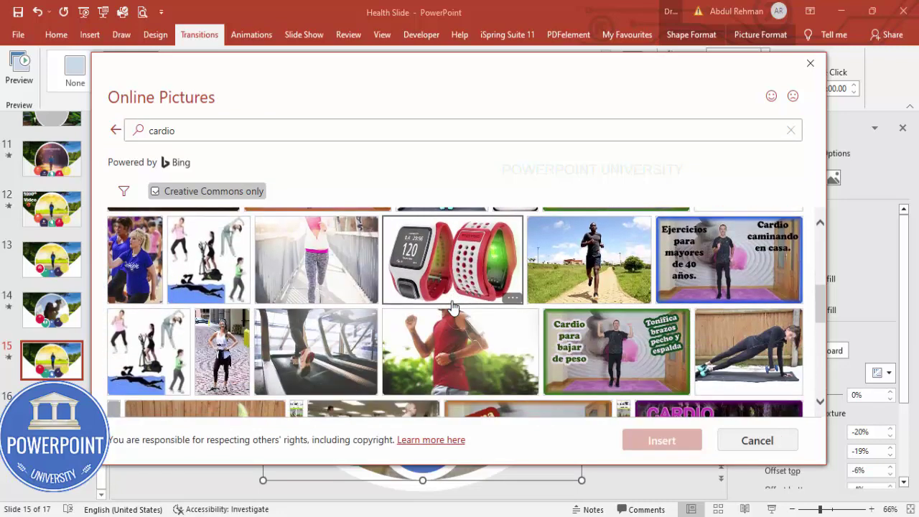
pyautogui.click(463, 347)
pyautogui.click(674, 440)
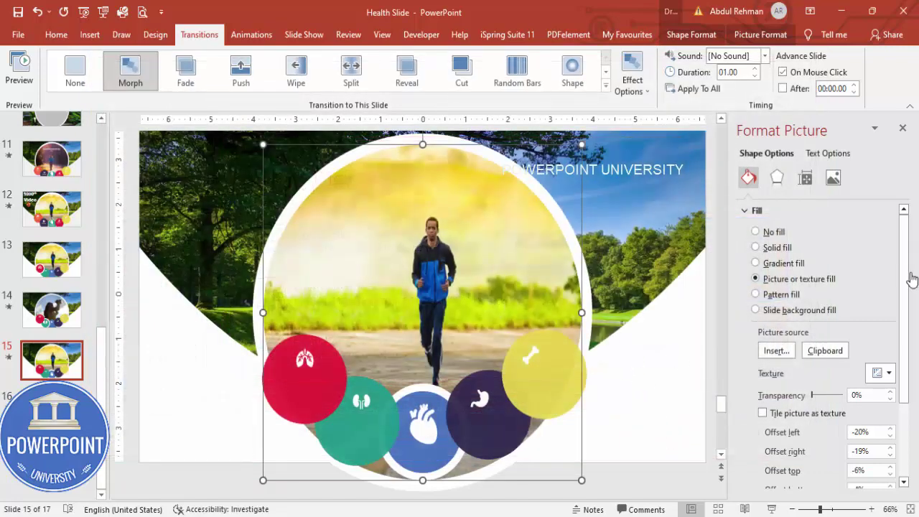
pyautogui.press('pagedown')
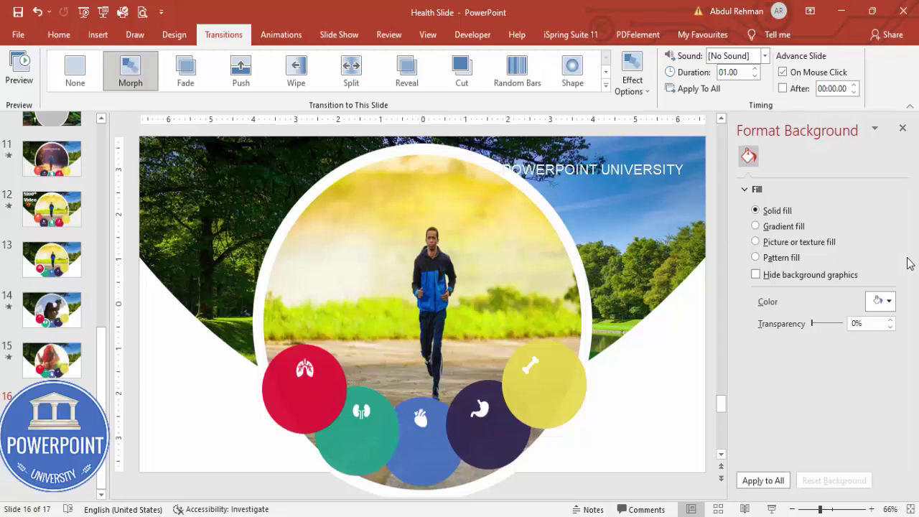
# Set the bottom, top, right and left fill offsets of slide 15's runner photo to 0%
pyautogui.click(51, 359)
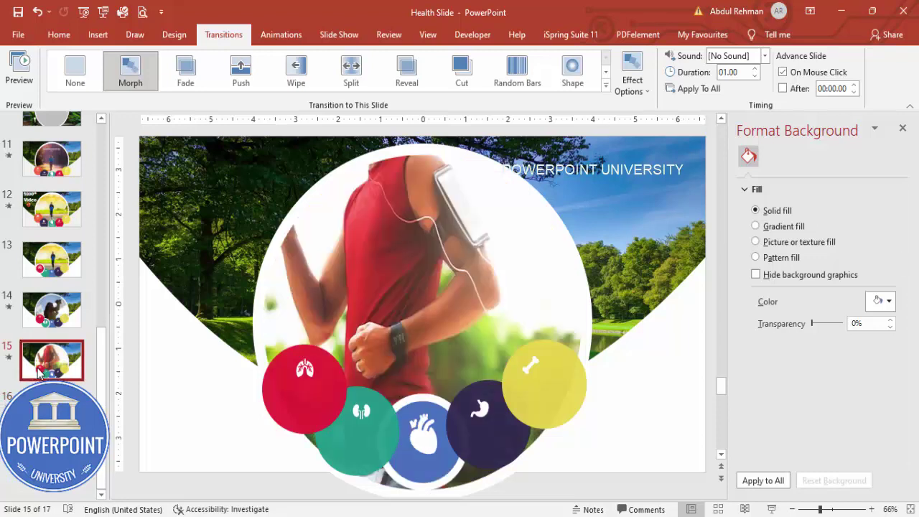
pyautogui.click(424, 298)
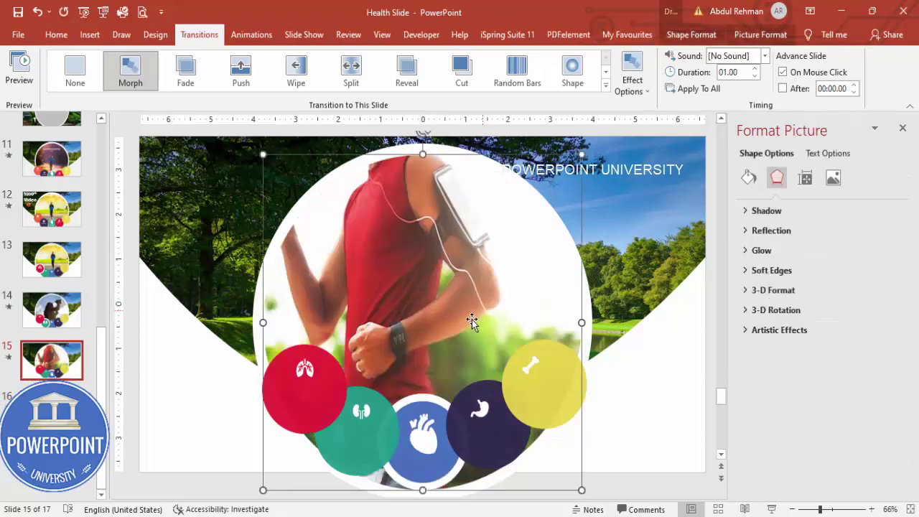
pyautogui.click(747, 177)
pyautogui.moveTo(909, 411); pyautogui.dragTo(915, 456)
pyautogui.click(803, 399)
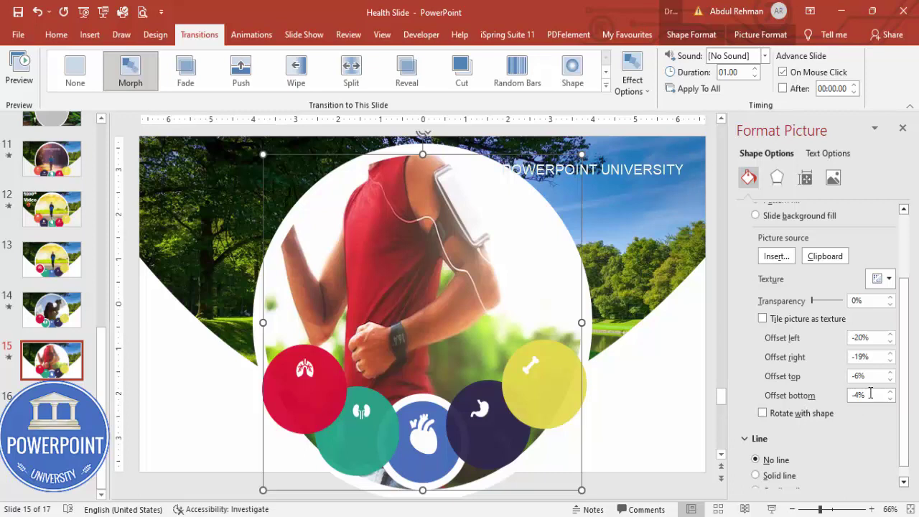
pyautogui.write('0')
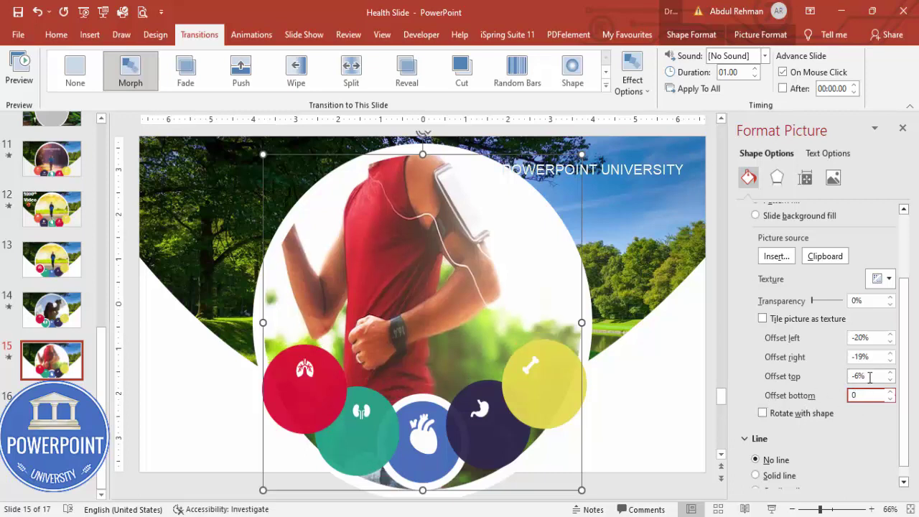
pyautogui.click(867, 376)
pyautogui.write('0')
pyautogui.click(867, 357)
pyautogui.write('0')
pyautogui.click(861, 337)
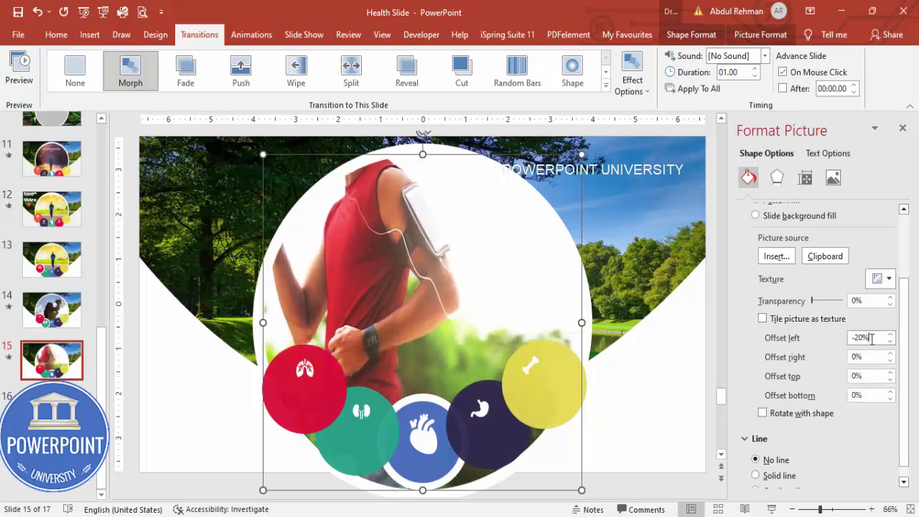
pyautogui.write('0')
pyautogui.click(662, 404)
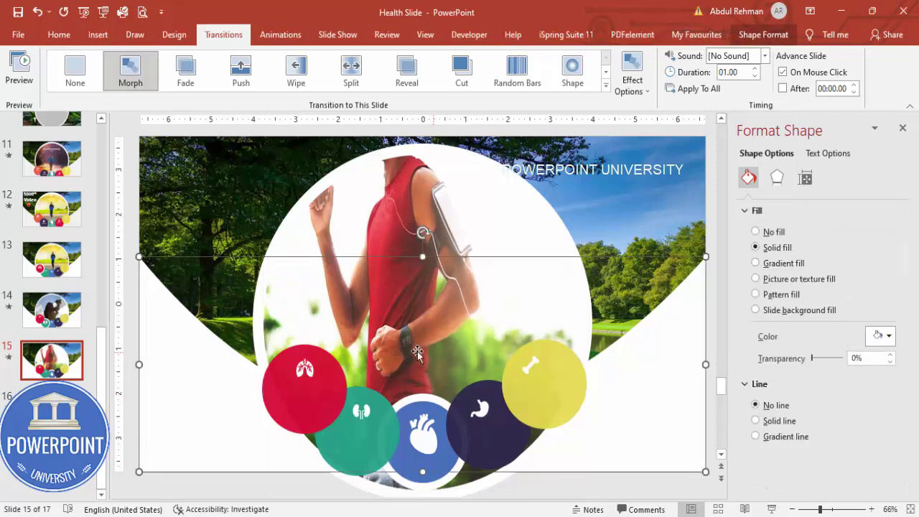